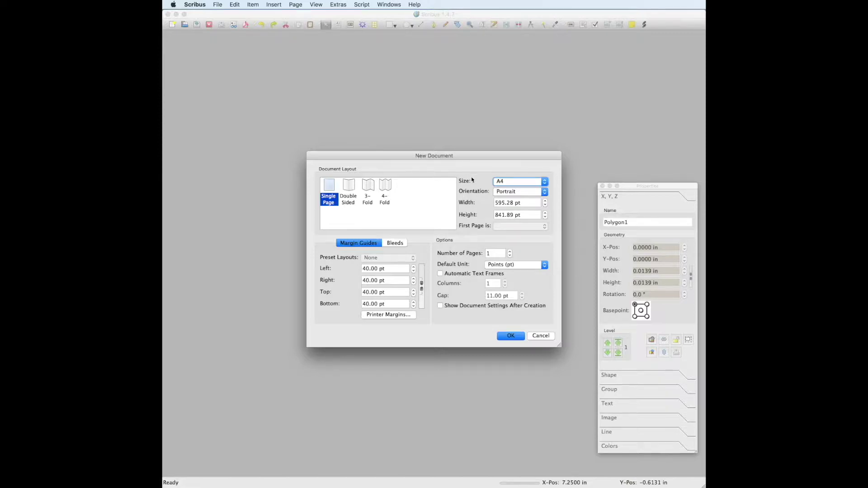
- Create a new A6 document with 2 pages, using inches as the default unit
left_click(516, 186)
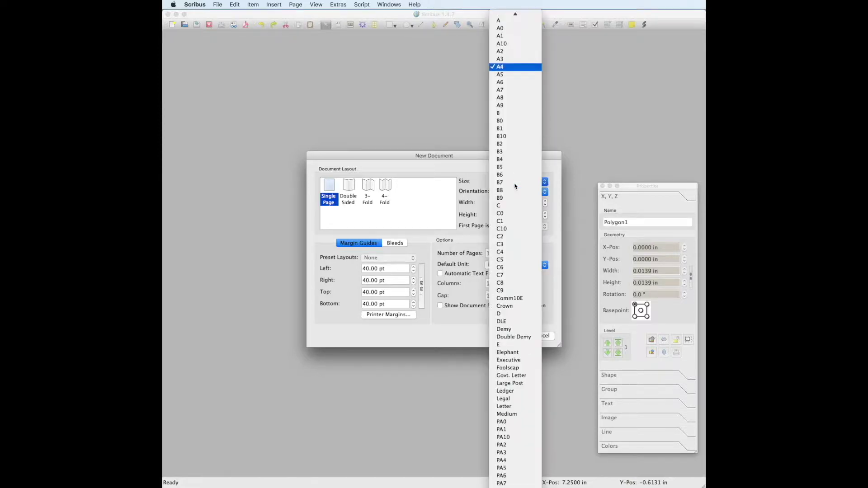
left_click(523, 84)
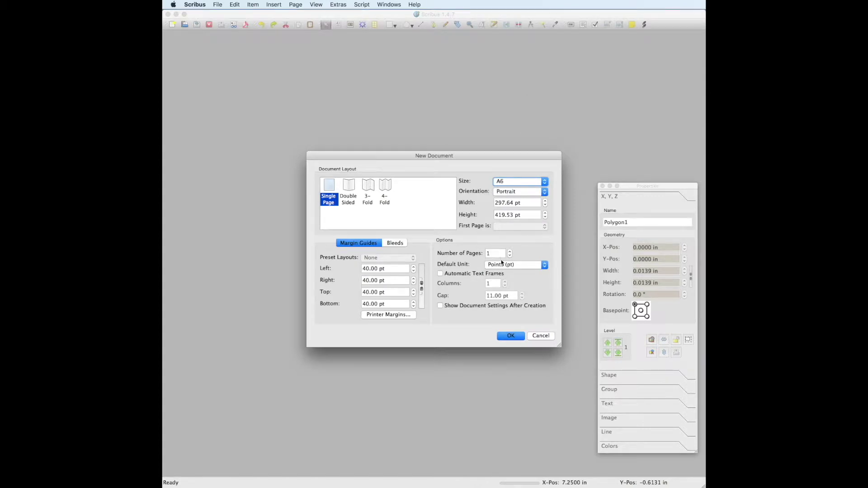
left_click(501, 264)
left_click(503, 280)
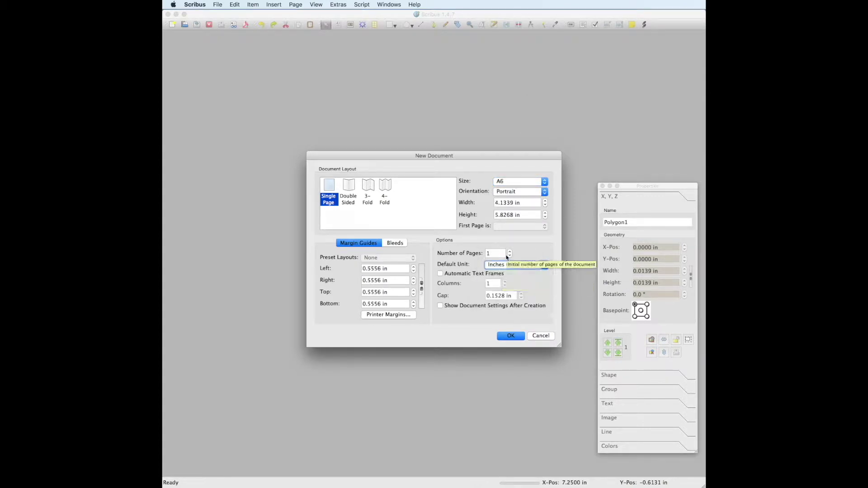
double_click(495, 253)
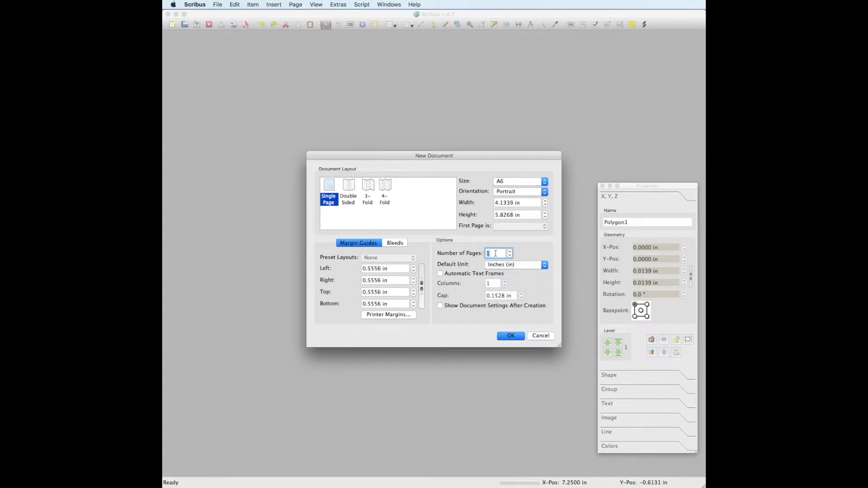
type("2")
left_click(510, 335)
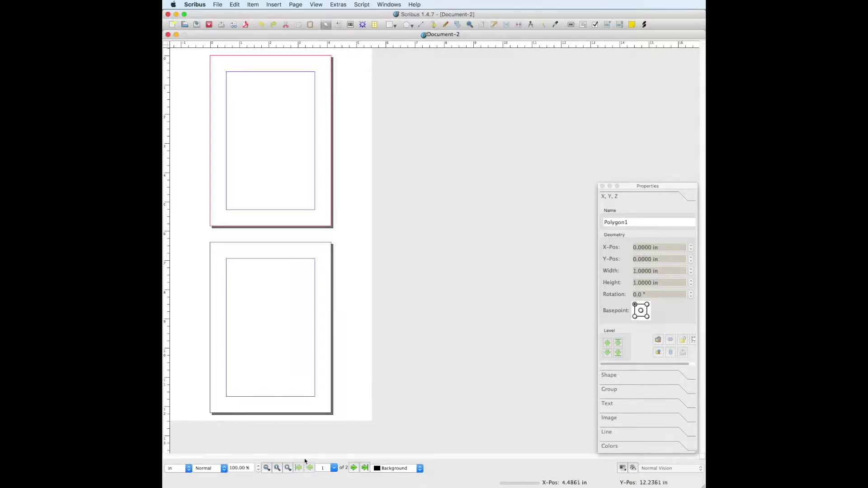
- Zoom in and draw a rectangle across the full width of page 1's top
left_click(284, 469)
scroll(557, 168, "down", 3)
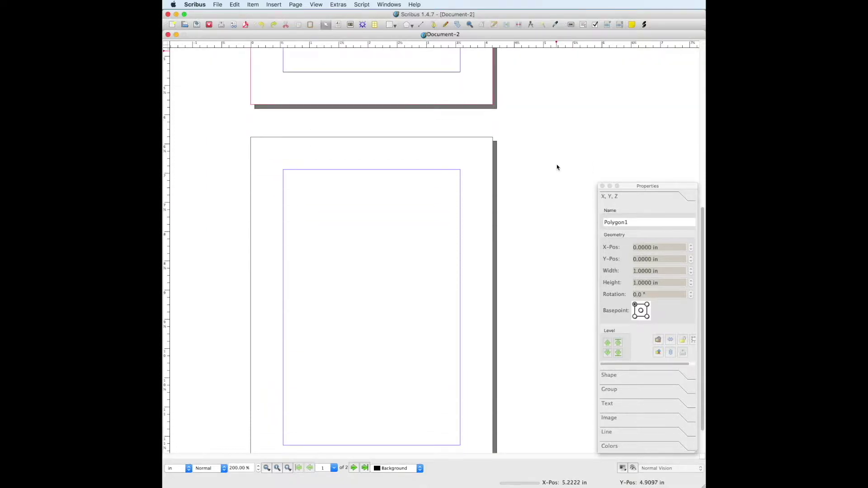
scroll(556, 167, "up", 4)
scroll(557, 167, "up", 4)
left_click(411, 80)
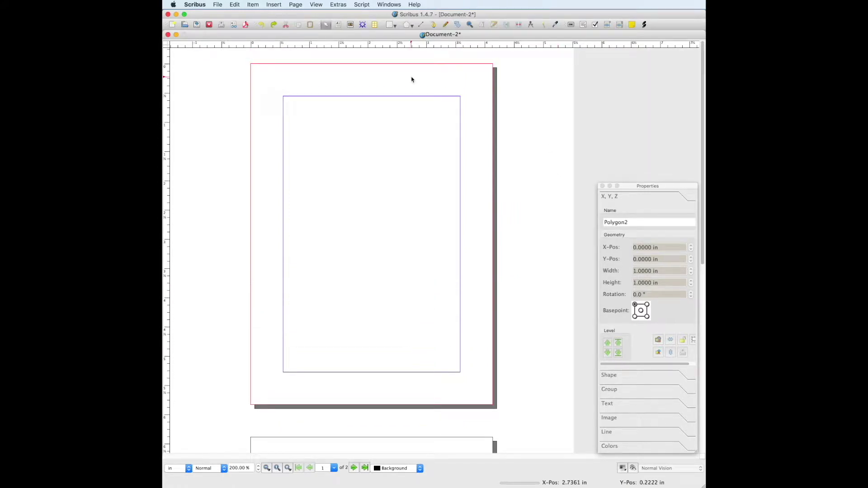
left_click(389, 25)
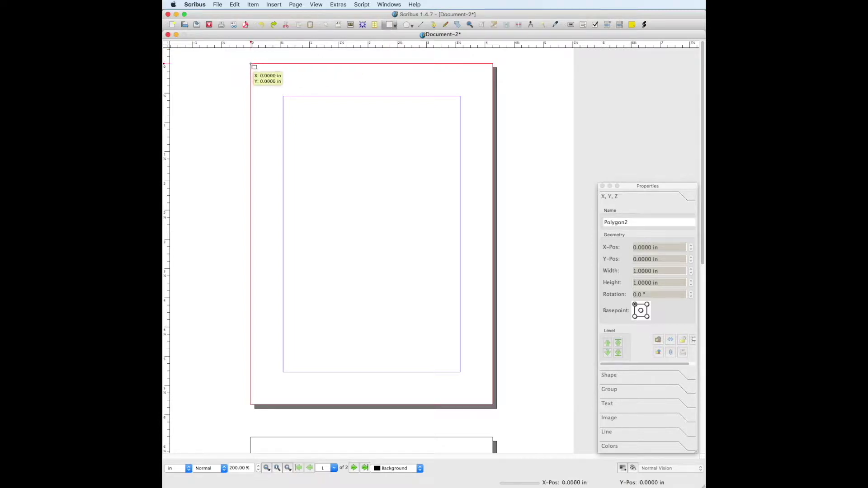
left_click_drag(251, 65, 496, 162)
left_click(441, 174)
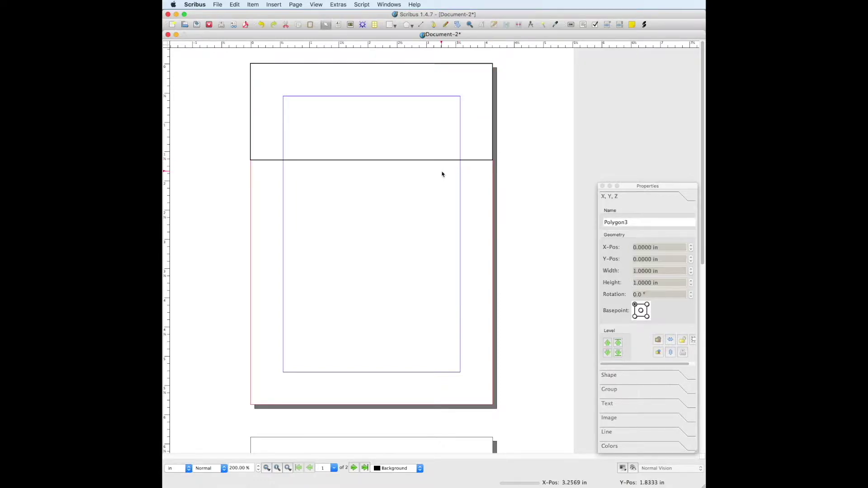
- Set the top rectangle's line colour to None
left_click(449, 132)
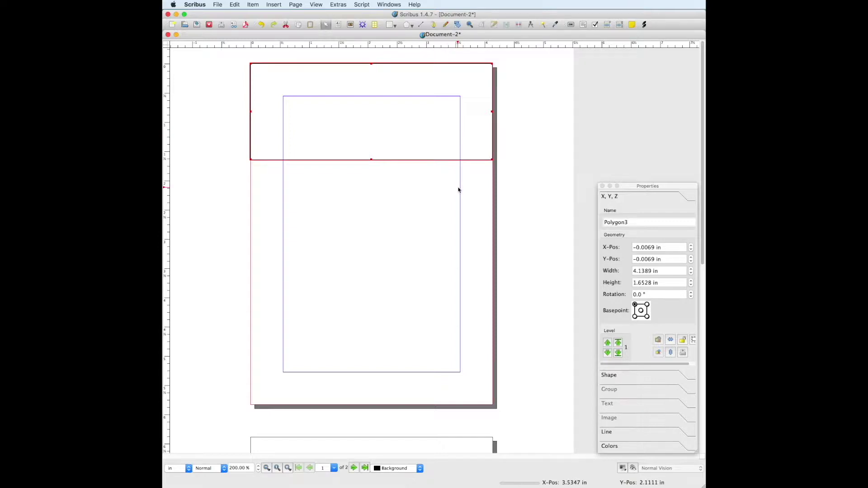
left_click(609, 446)
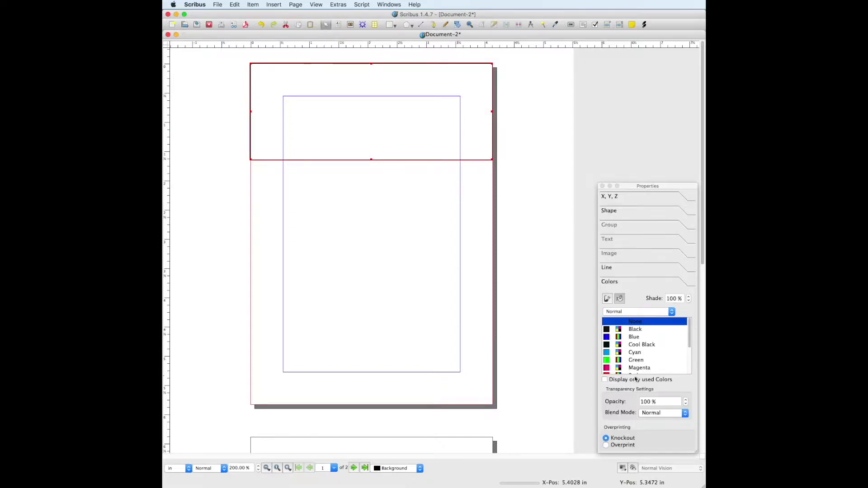
left_click(607, 298)
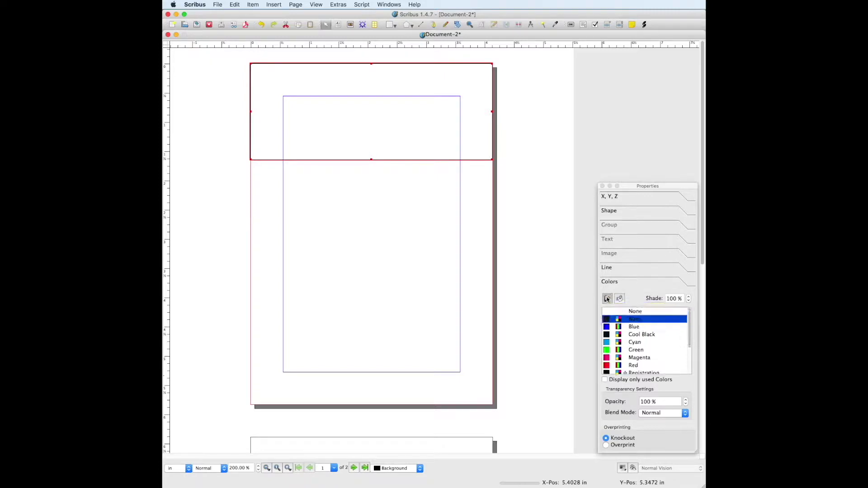
left_click(637, 311)
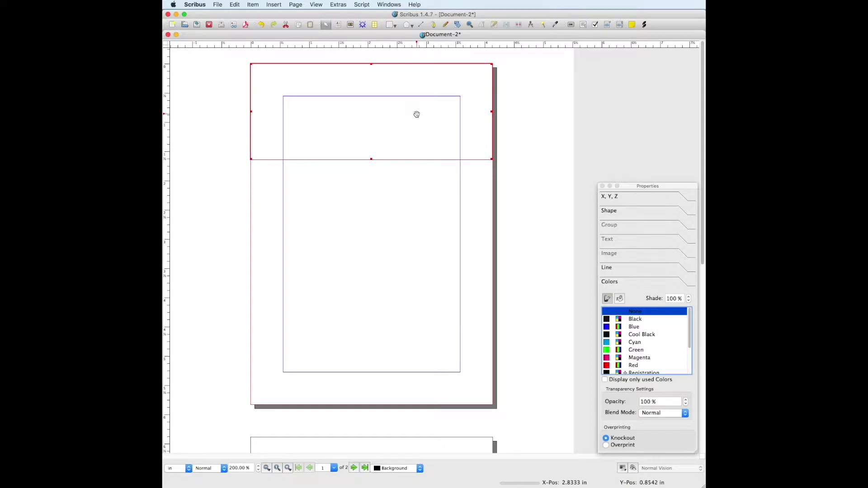
left_click(235, 5)
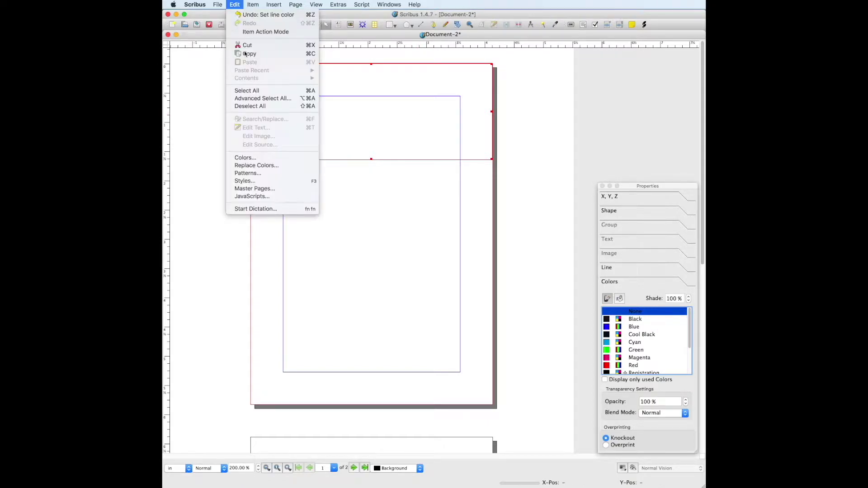
- Define a new colour 'Bright Orange' with CMYK 0/67/76/0
left_click(268, 157)
left_click(472, 228)
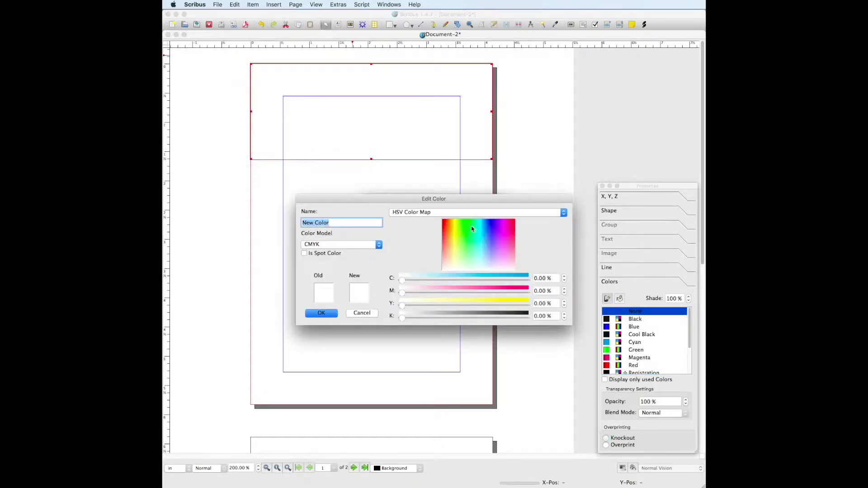
left_click(448, 223)
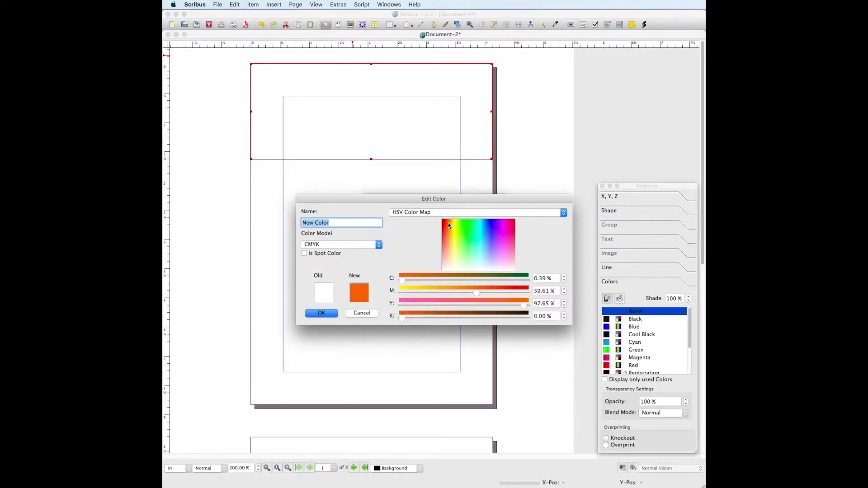
left_click(490, 293)
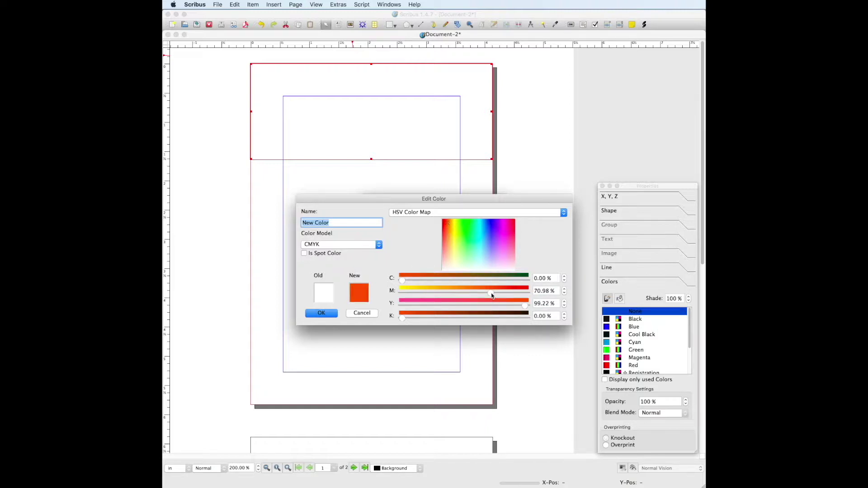
mouse_move(492, 295)
left_mouse_down()
mouse_move(484, 292)
mouse_move(496, 309)
mouse_move(489, 306)
left_mouse_up()
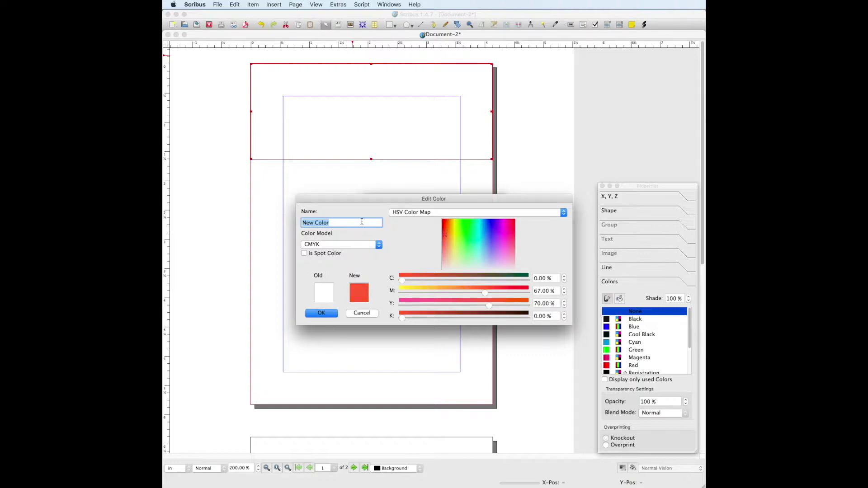
type("Bright Orange")
left_click(322, 315)
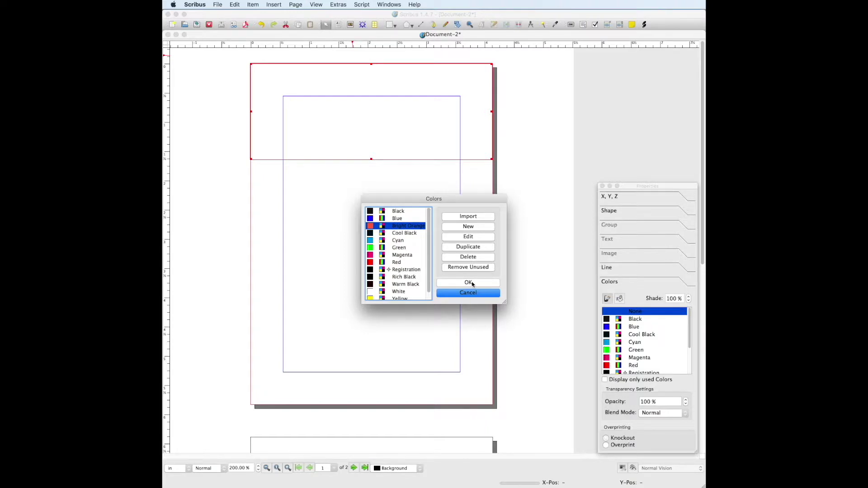
left_click(468, 283)
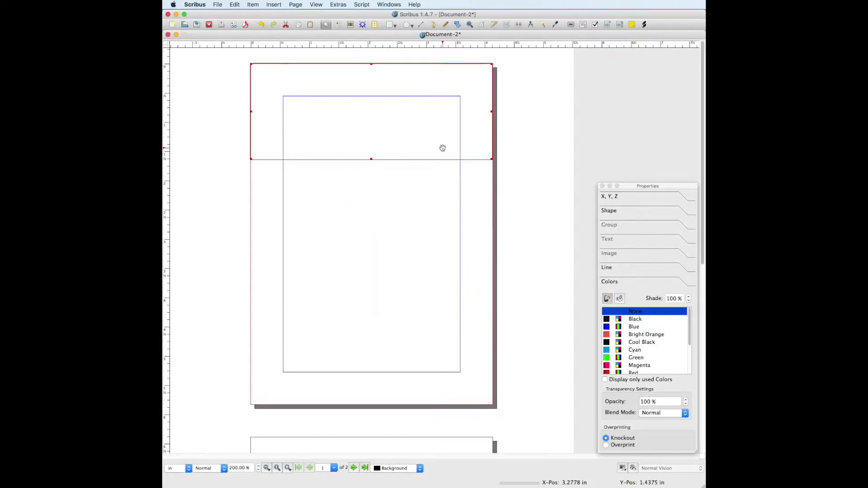
- Fill the top rectangle with Bright Orange
left_click(620, 299)
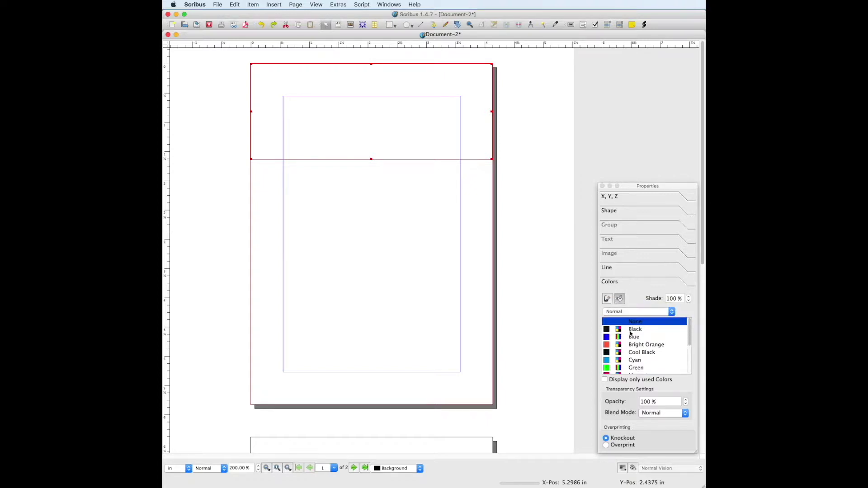
left_click(644, 345)
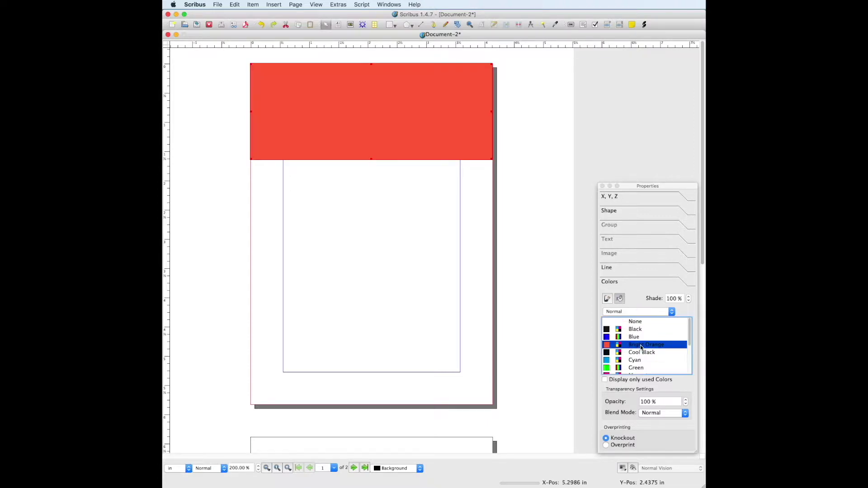
left_click(442, 161)
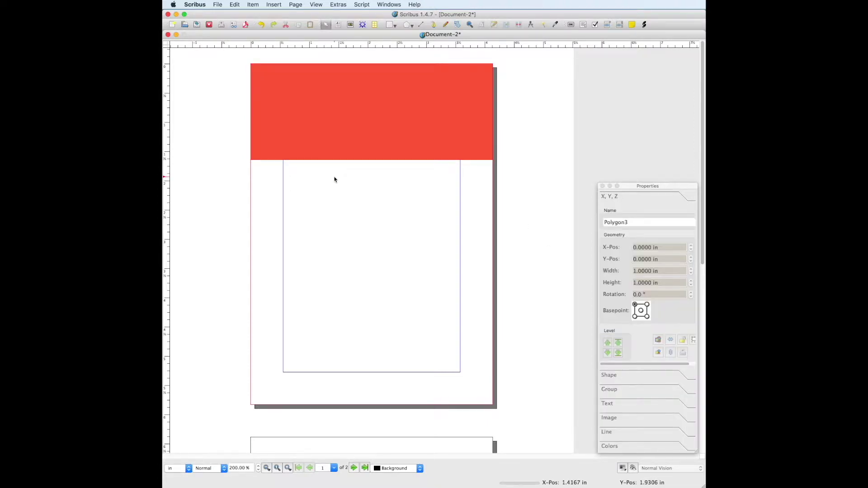
- Draw a rectangle covering page 1 below the orange band, with line colour None
left_click(389, 25)
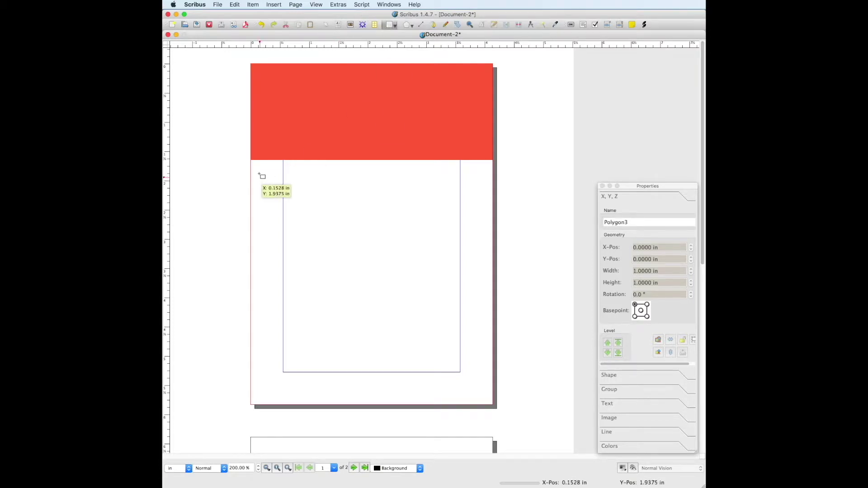
left_click_drag(252, 160, 496, 407)
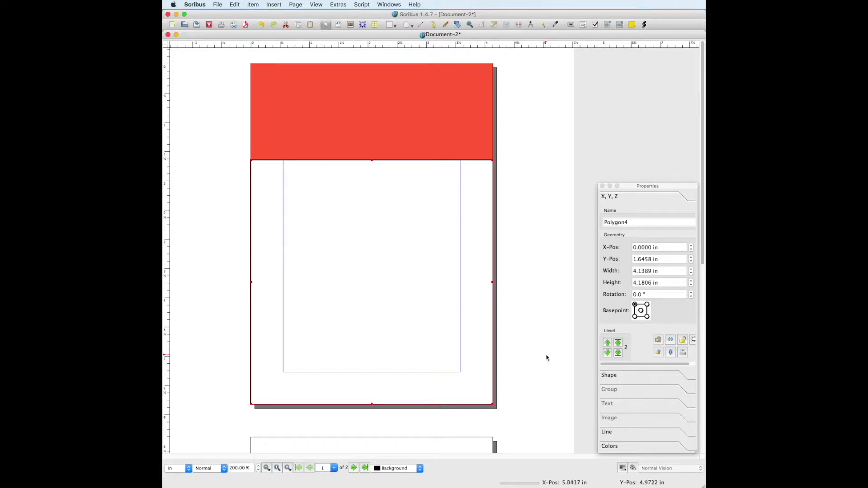
left_click(612, 447)
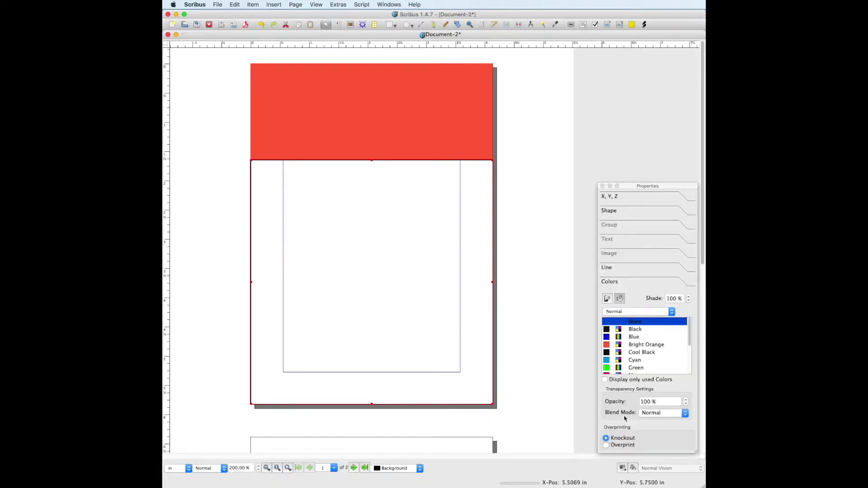
left_click(607, 299)
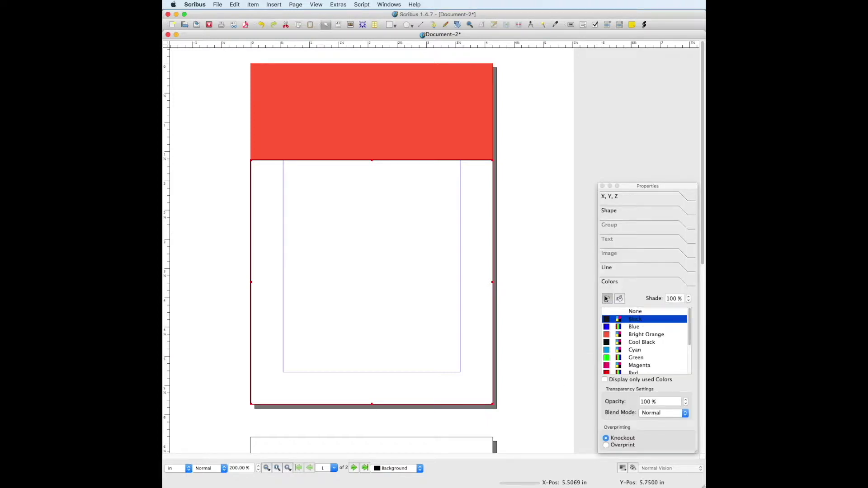
left_click(631, 312)
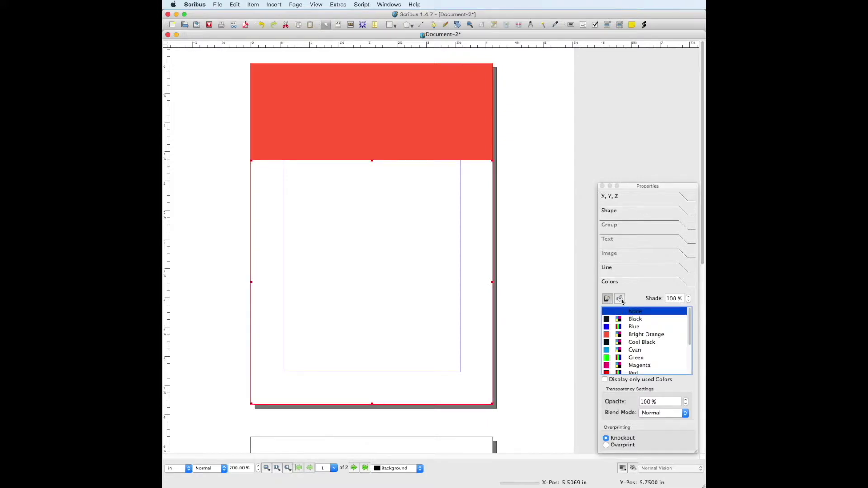
left_click(620, 299)
left_click(608, 299)
left_click(235, 4)
- Define a new dark blue colour named 'Navy' with cyan at 95%
left_click(244, 157)
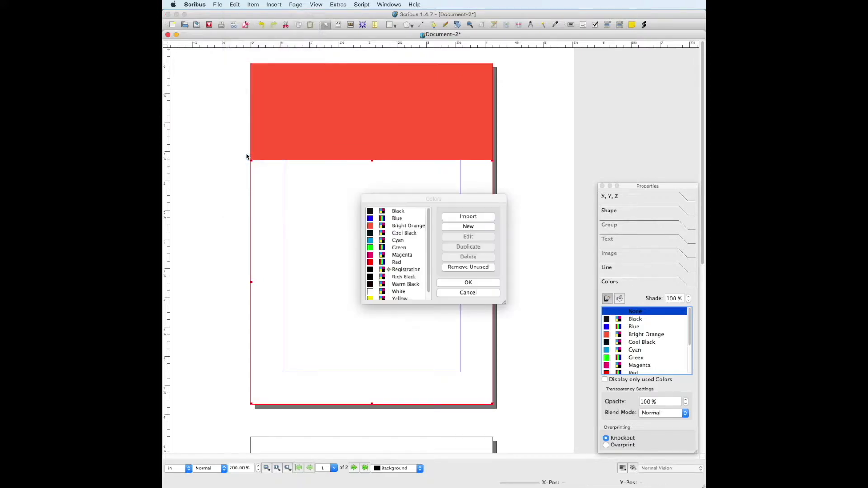
left_click(455, 230)
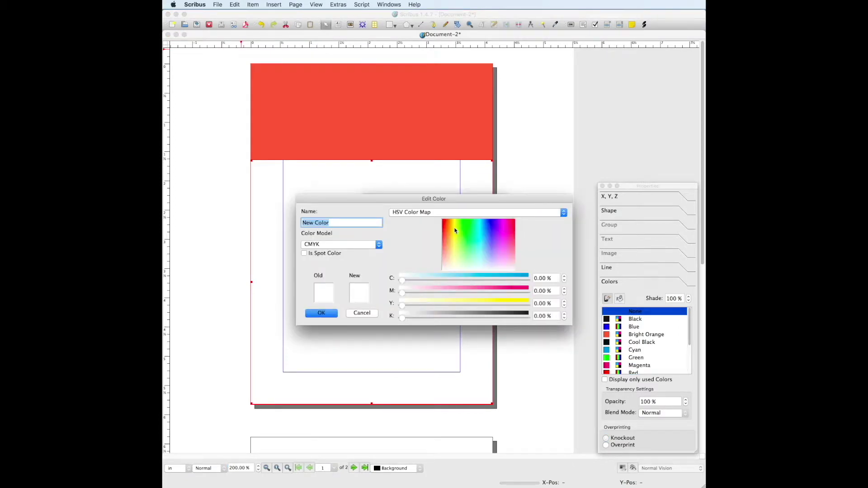
left_click(490, 222)
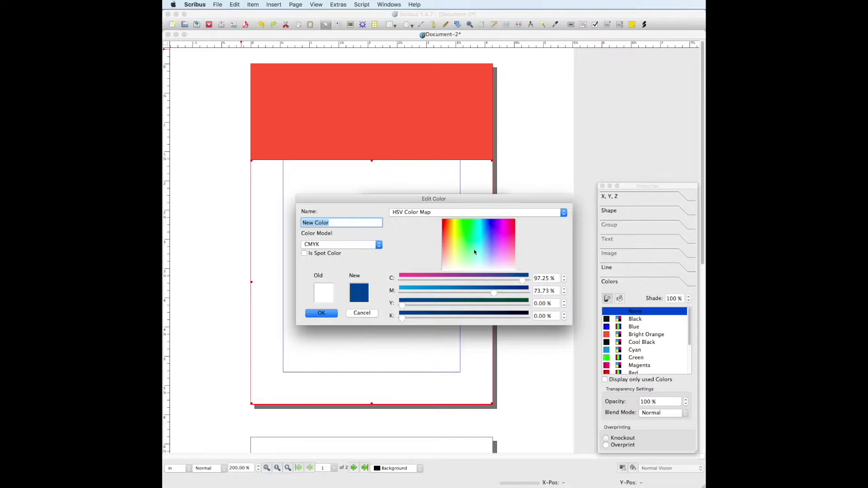
left_click(495, 284)
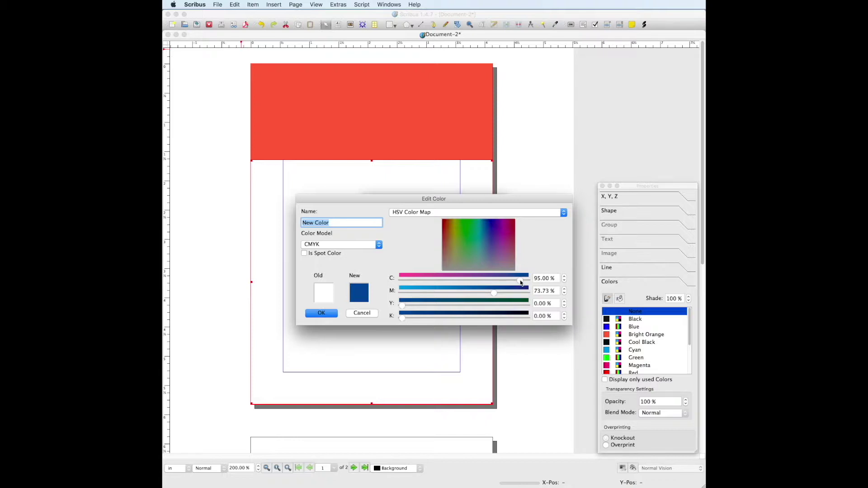
type("Navy")
key("Return")
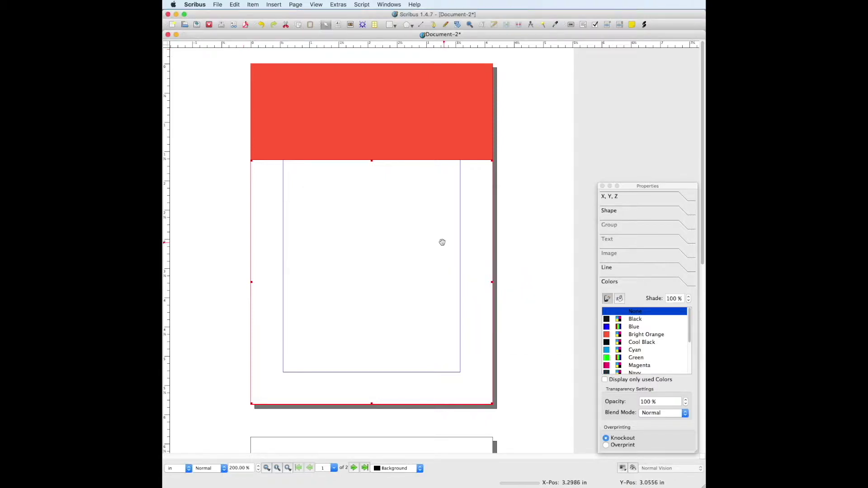
- Fill the lower rectangle with Navy
left_click(619, 299)
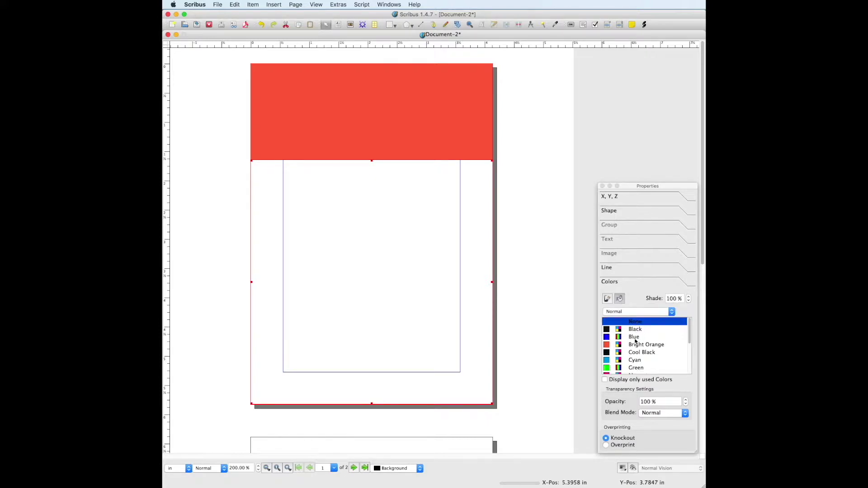
scroll(691, 355, "down", 3)
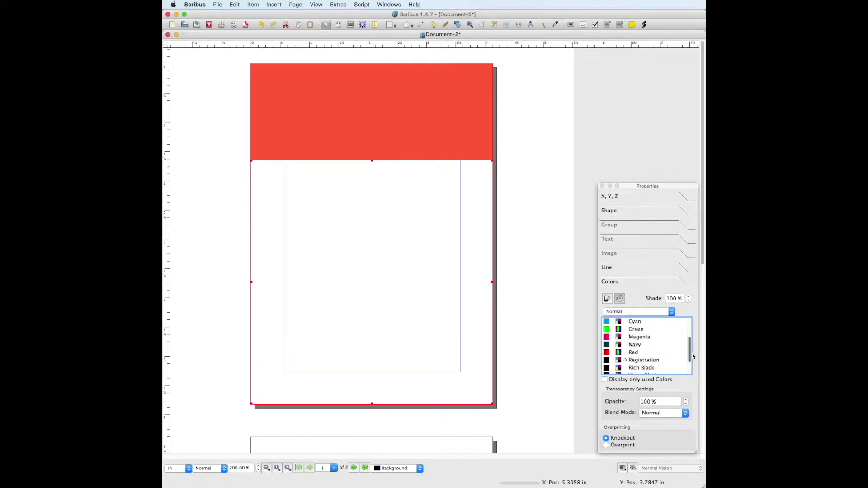
left_click(626, 337)
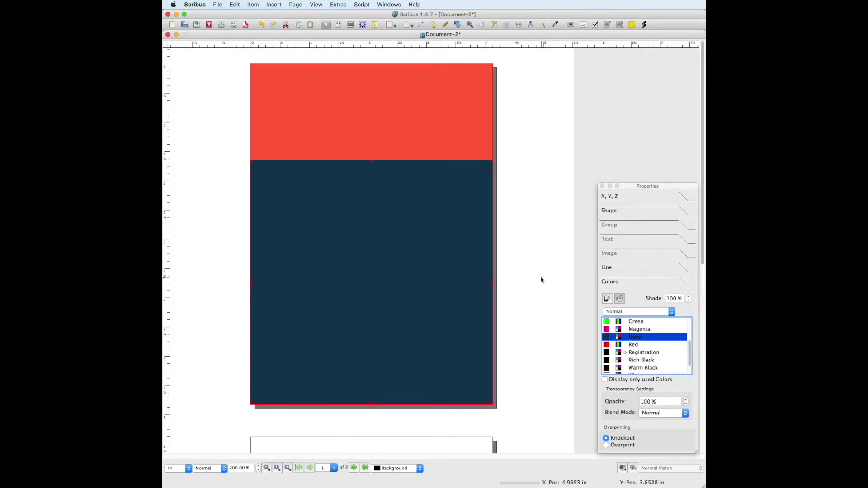
left_click(541, 279)
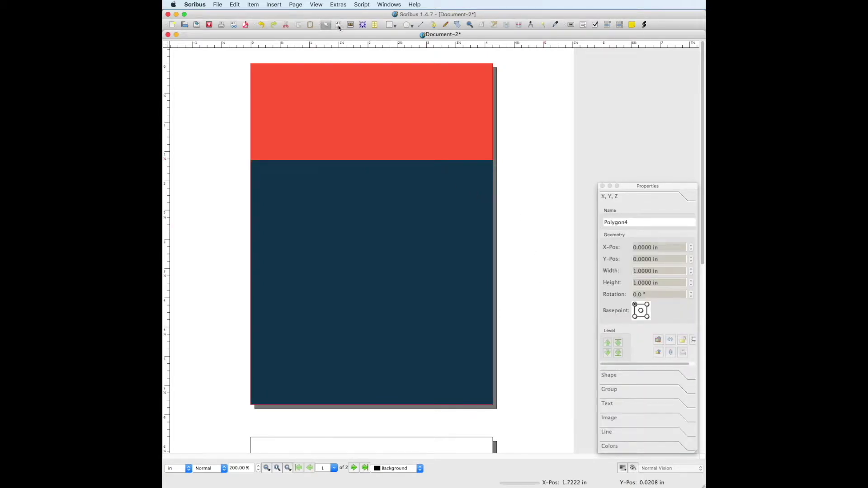
left_click(338, 25)
- Draw a text frame across the orange header and type the headline
left_click_drag(294, 87, 470, 126)
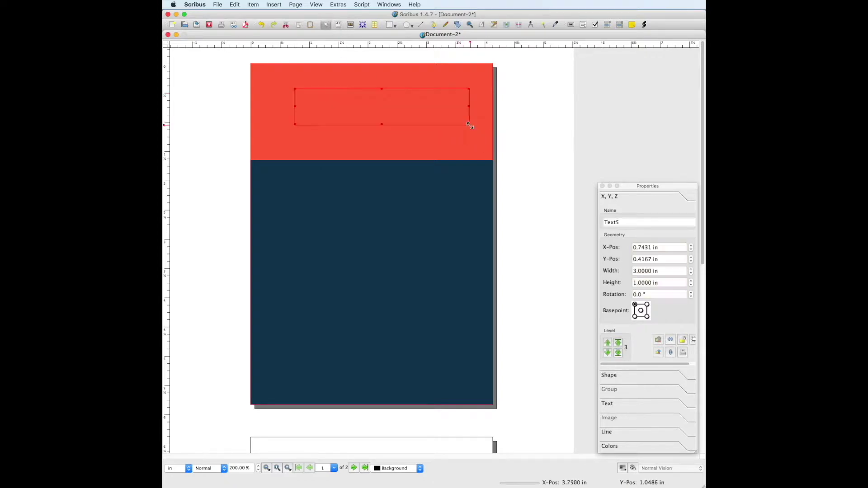
double_click(352, 102)
type("Check out our")
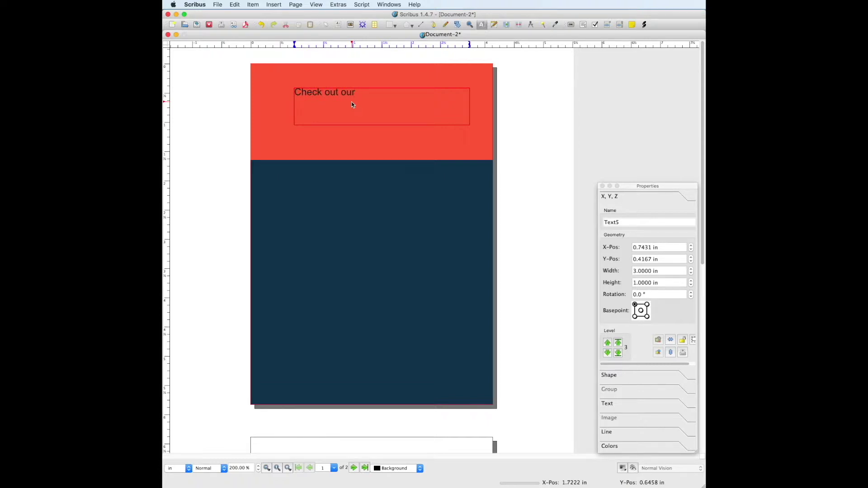
- Format the 'CHECK OUT OUR' headline as white 40 pt Bebas Neue
key("super+a")
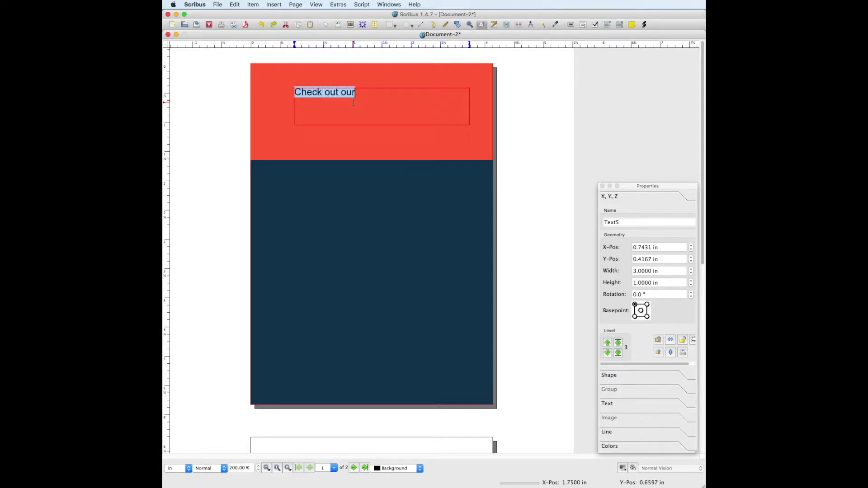
left_click(611, 405)
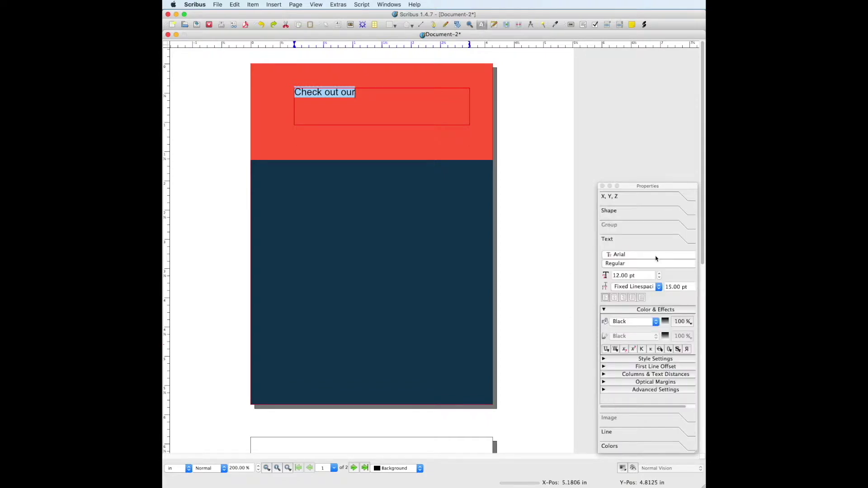
left_click(630, 258)
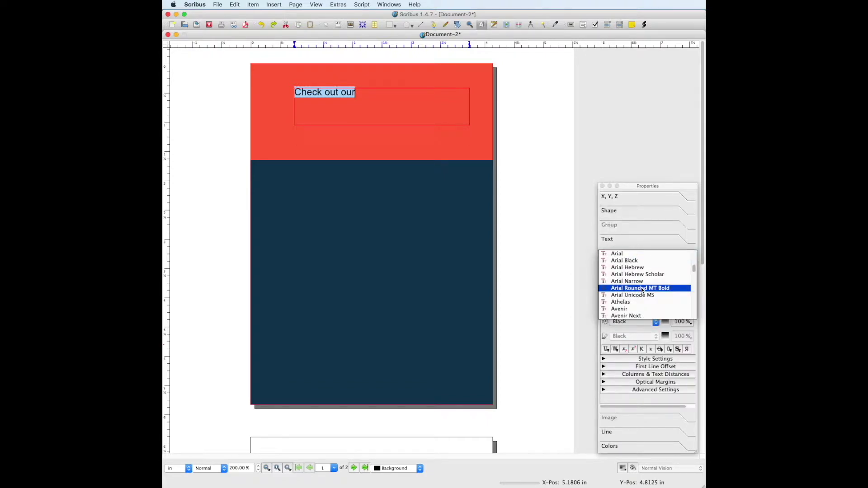
scroll(641, 290, "down", 3)
left_click(640, 268)
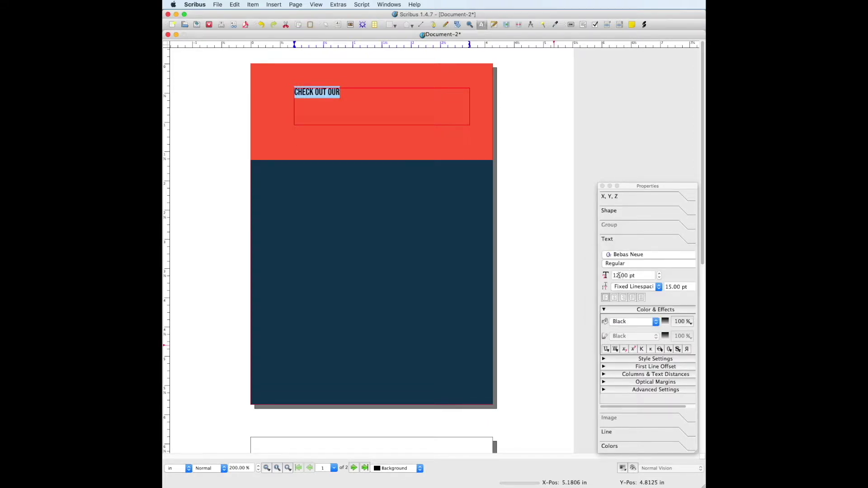
left_click_drag(620, 275, 613, 278)
type("40")
left_click(633, 322)
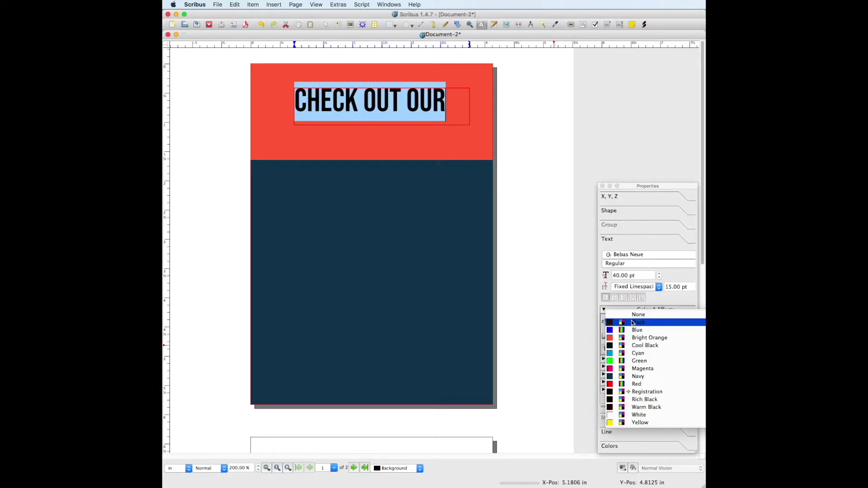
left_click(638, 415)
left_click(528, 157)
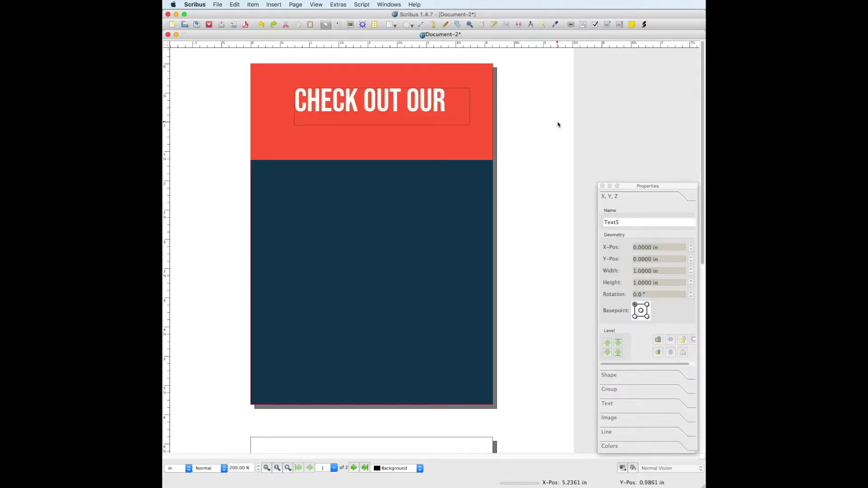
left_click(338, 25)
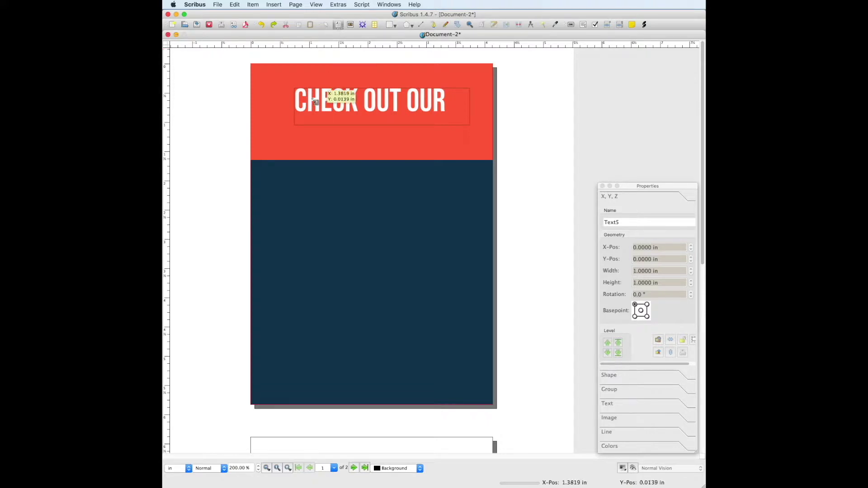
- Add 'Upcoming Events' below the headline in white 29 pt Dancing Script
left_click_drag(293, 129, 466, 154)
double_click(421, 146)
type("Upcoming Events")
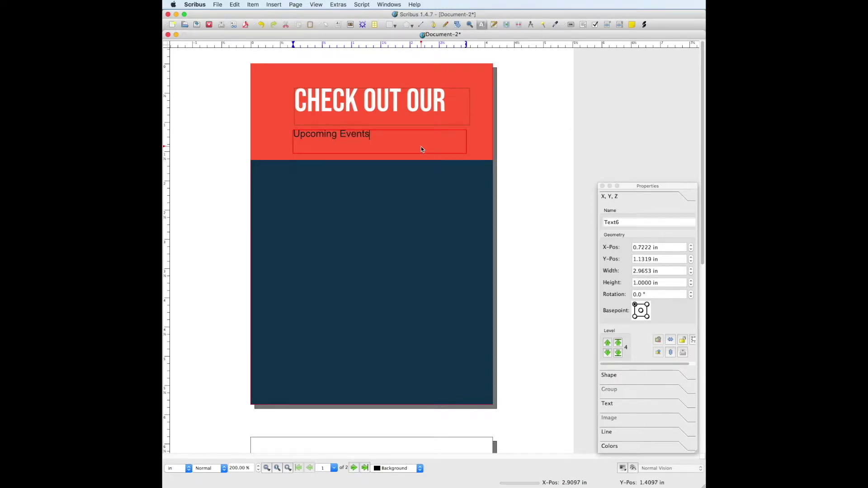
key("super+a")
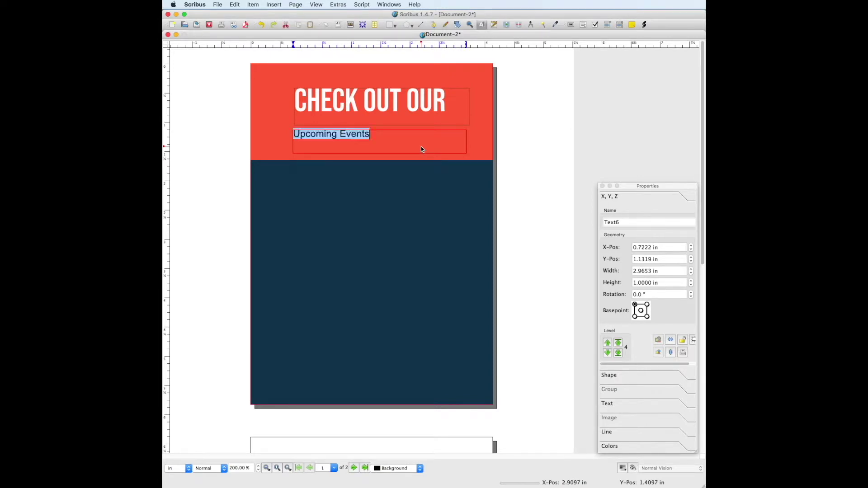
left_click(604, 404)
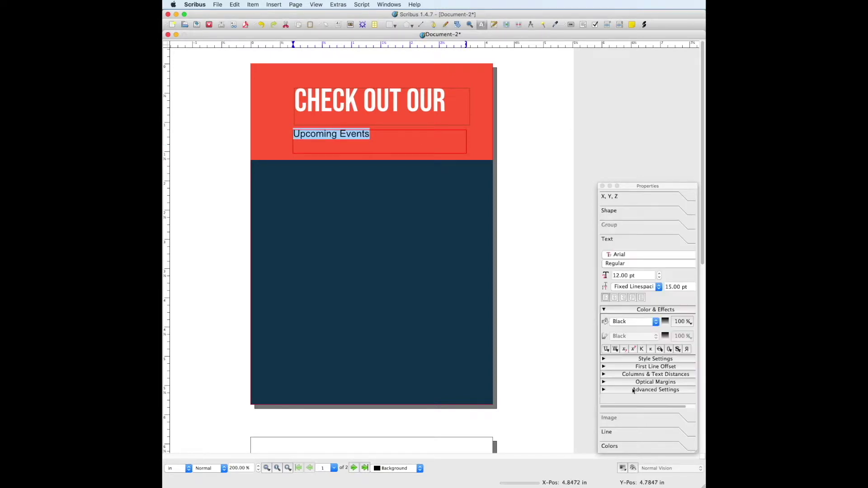
left_click(626, 255)
scroll(649, 285, "down", 10)
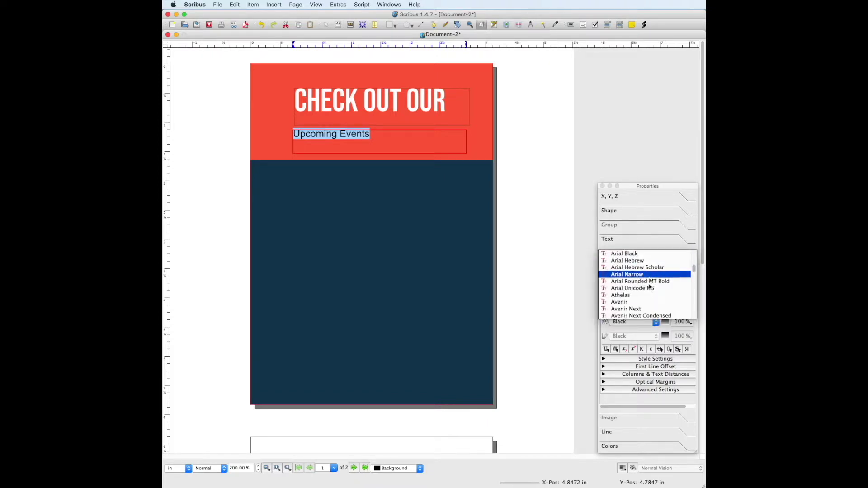
left_click(627, 306)
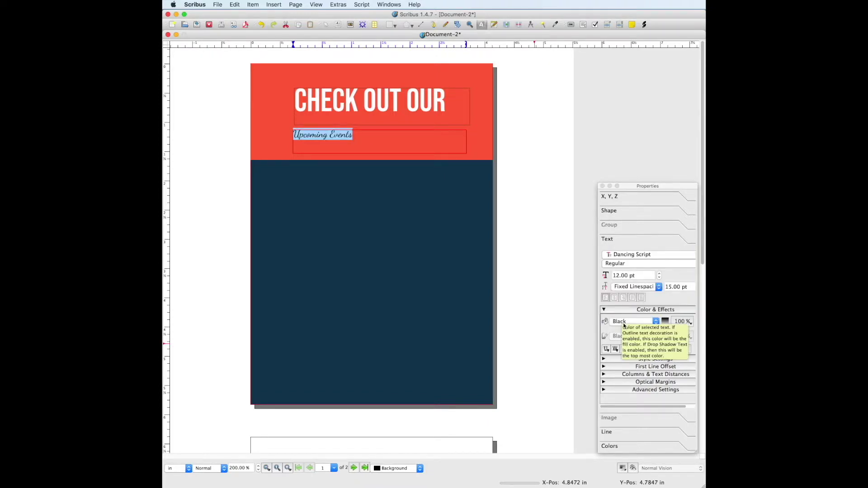
left_click(630, 322)
left_click(640, 415)
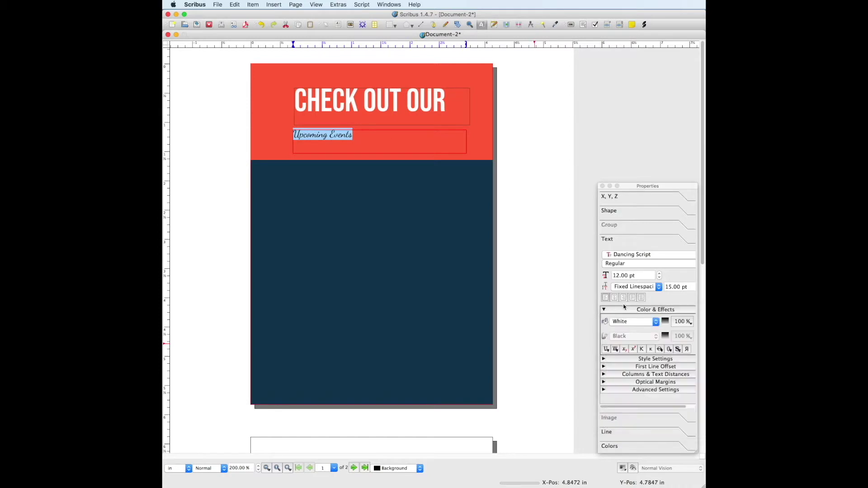
left_click_drag(620, 274, 610, 275)
type("29")
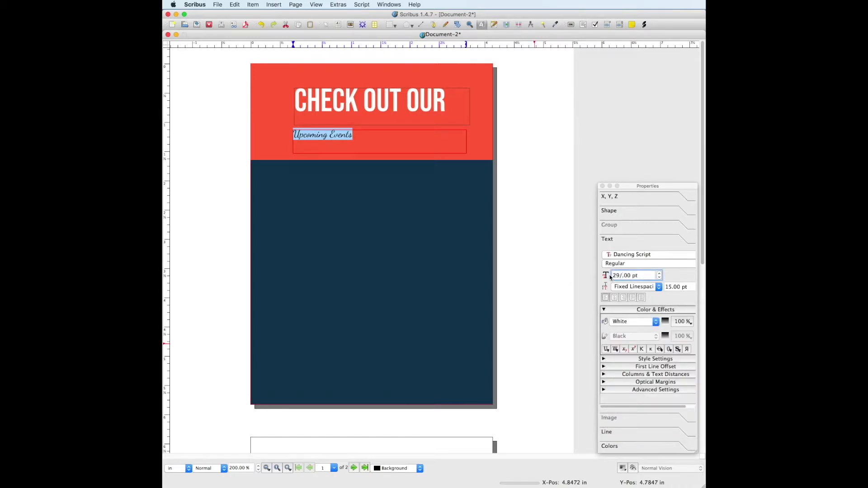
- Enlarge the Upcoming Events frame and move it up closer to the headline
left_click_drag(466, 154, 476, 160)
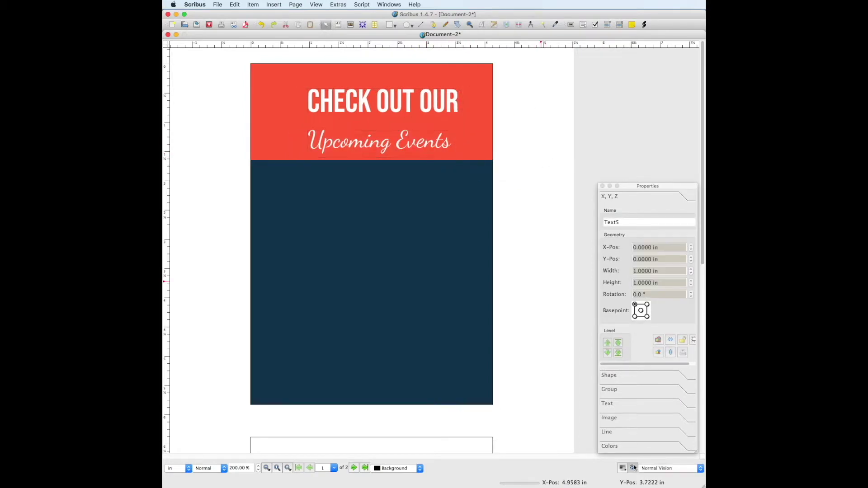
left_click(405, 145)
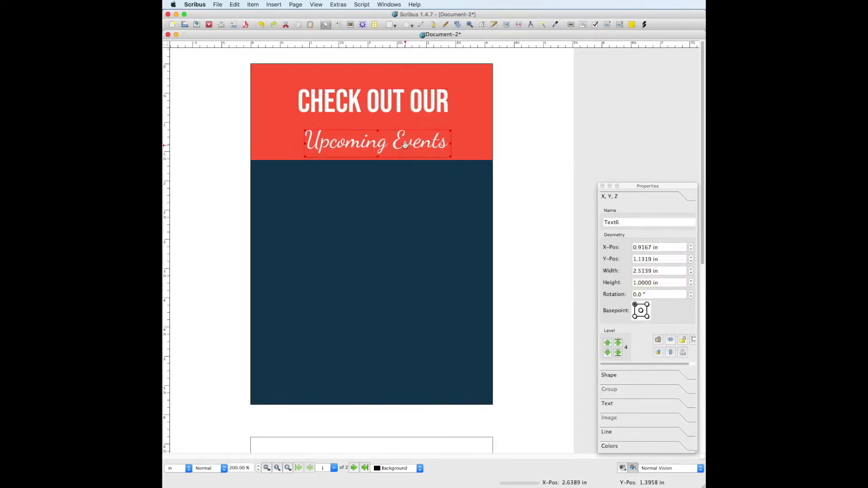
left_click_drag(405, 144, 403, 133)
left_click(524, 146)
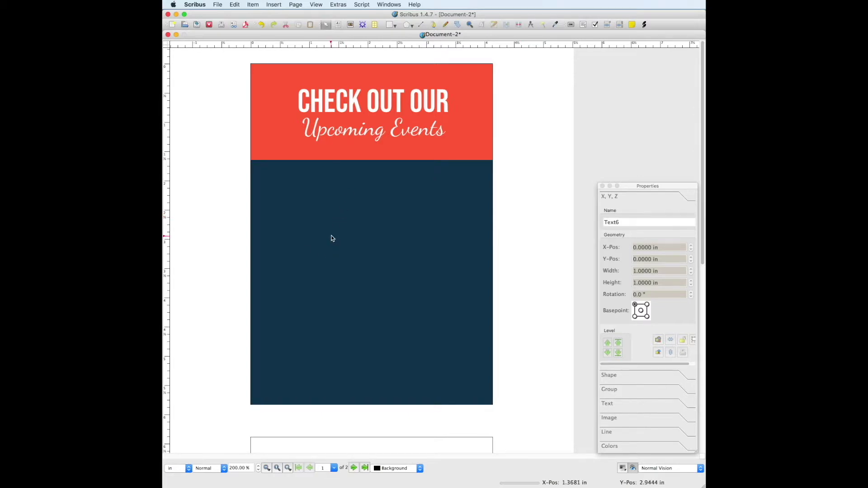
- Draw a text frame in the upper-left navy area and paste the VBS event text
key("t")
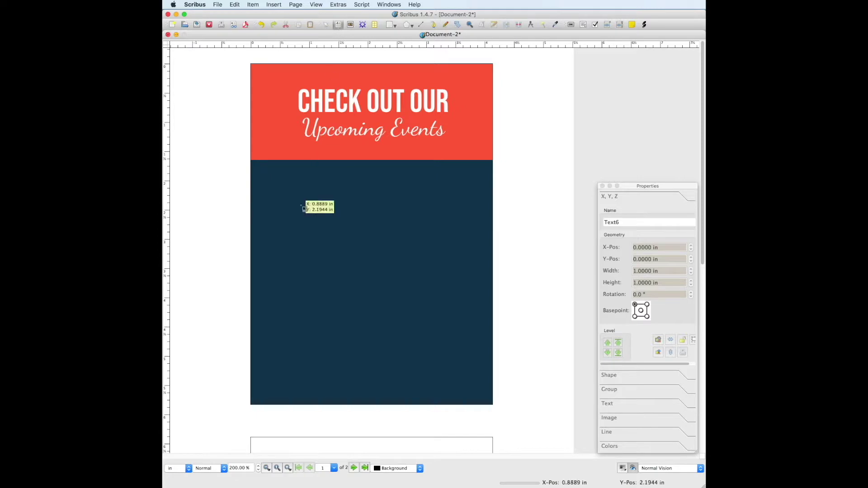
left_click_drag(277, 180, 340, 225)
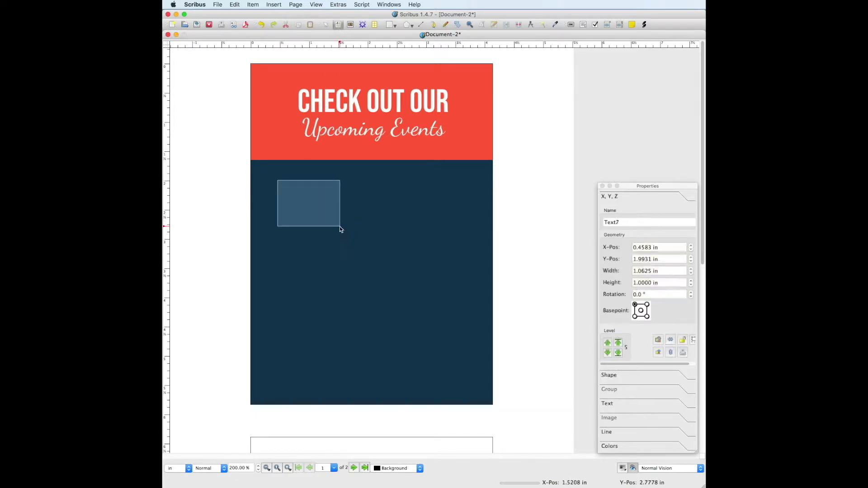
double_click(307, 197)
type("VBS")
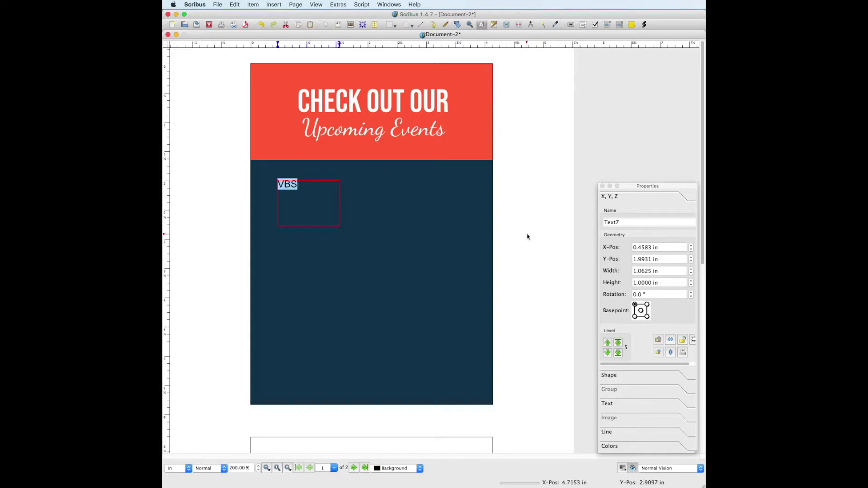
- Style the VBS title as white 21 pt Bebas Neue
left_click(616, 405)
left_click(634, 254)
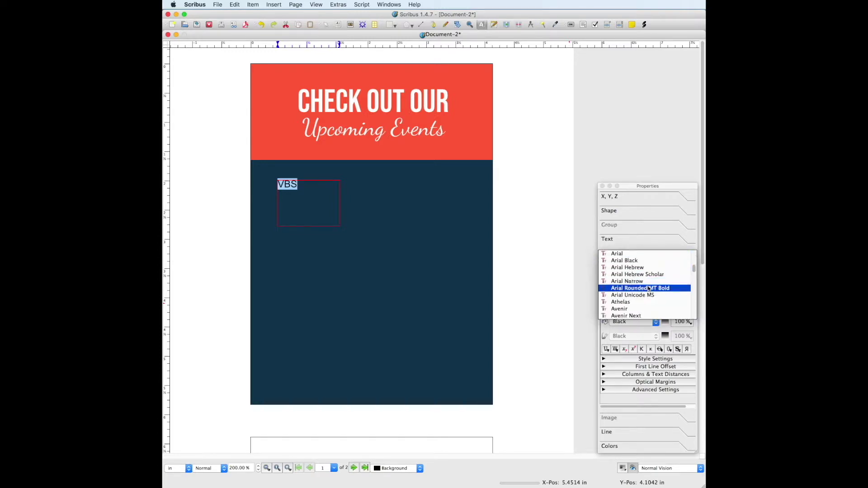
scroll(636, 312, "down", 2)
left_click(636, 315)
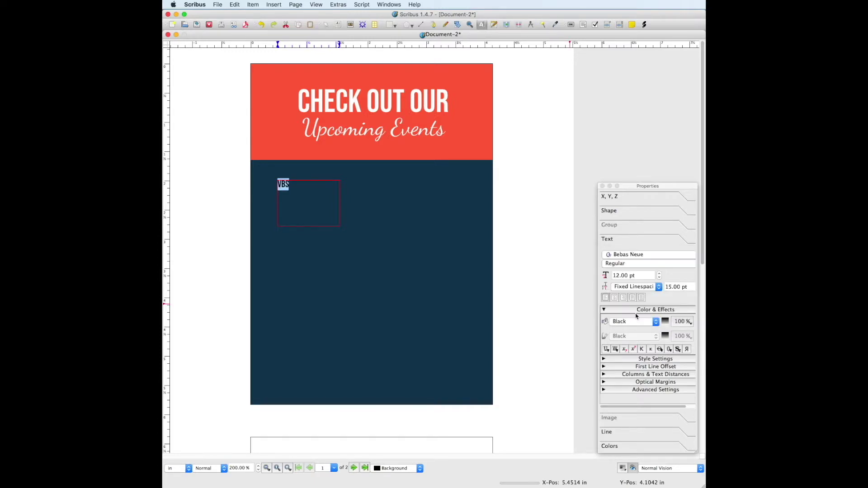
double_click(618, 275)
type("21")
left_click(638, 322)
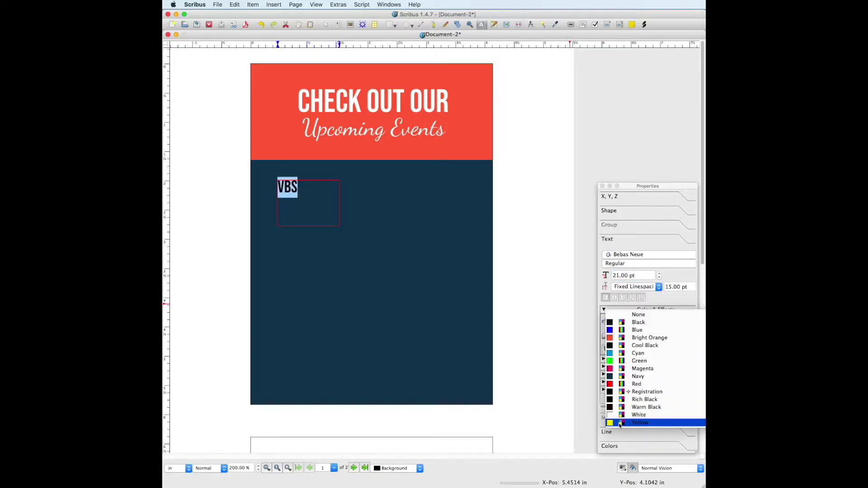
left_click(637, 414)
left_click(328, 182)
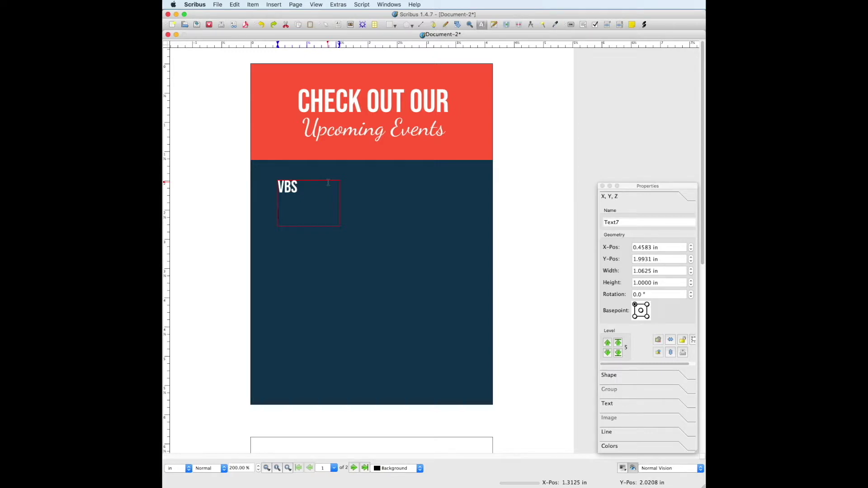
- Make the June 3-8, 6-9pm lines white Avenir Next and centre the whole listing
left_click_drag(328, 182, 325, 215)
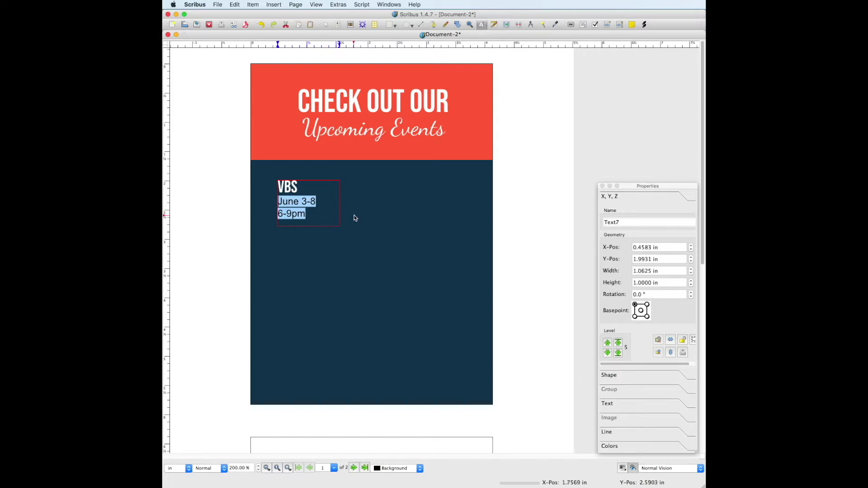
left_click(604, 404)
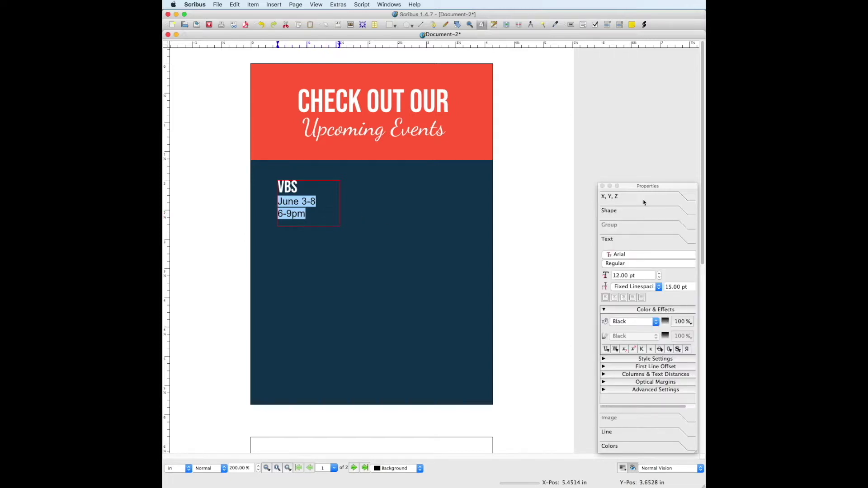
left_click(629, 254)
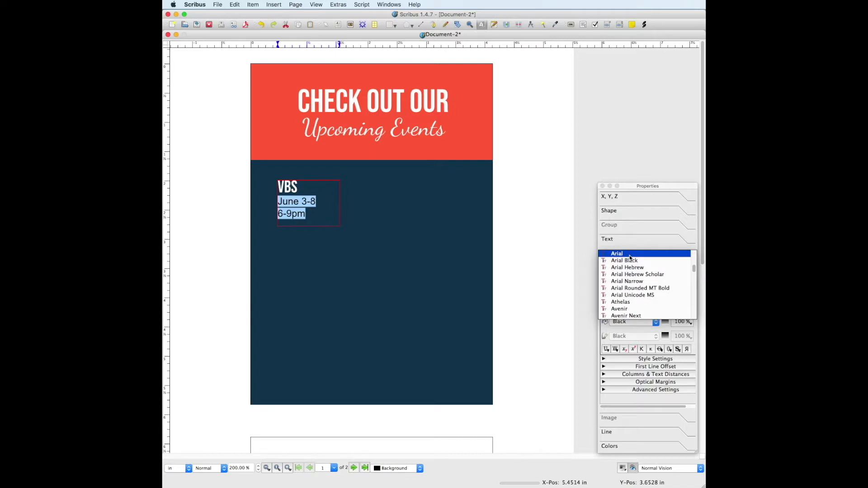
left_click(633, 315)
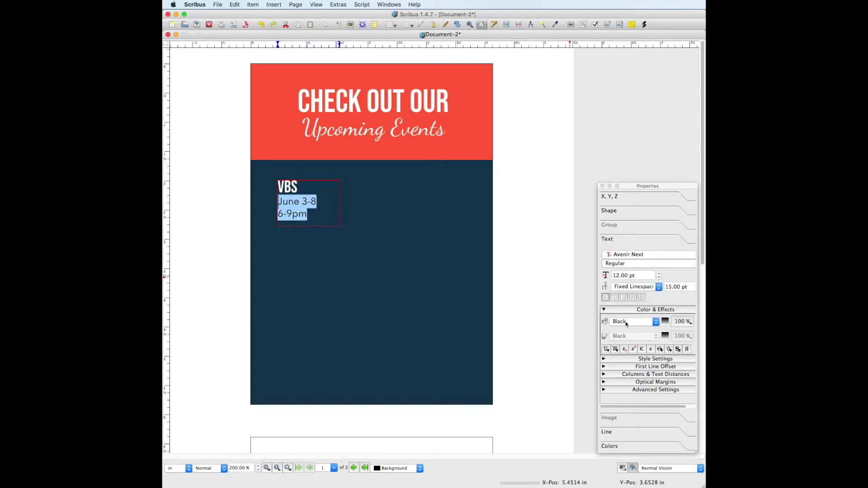
left_click(626, 323)
left_click(632, 416)
left_click(275, 184, "shift")
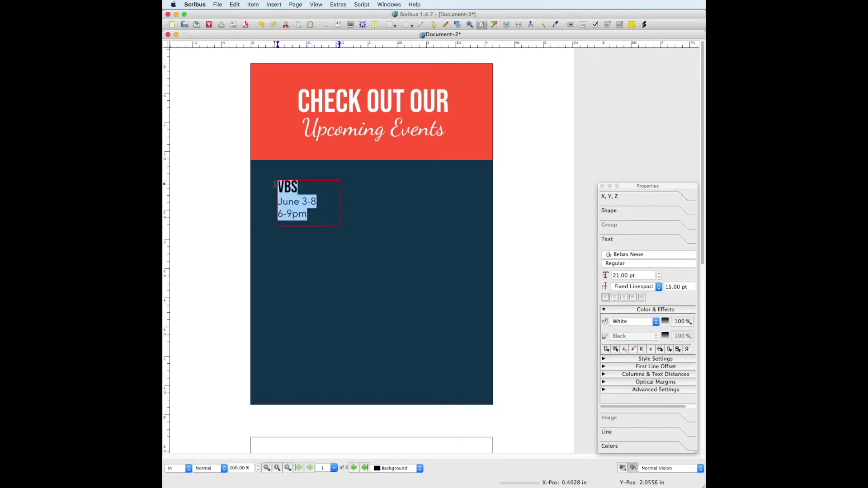
left_click(614, 300)
key("Escape")
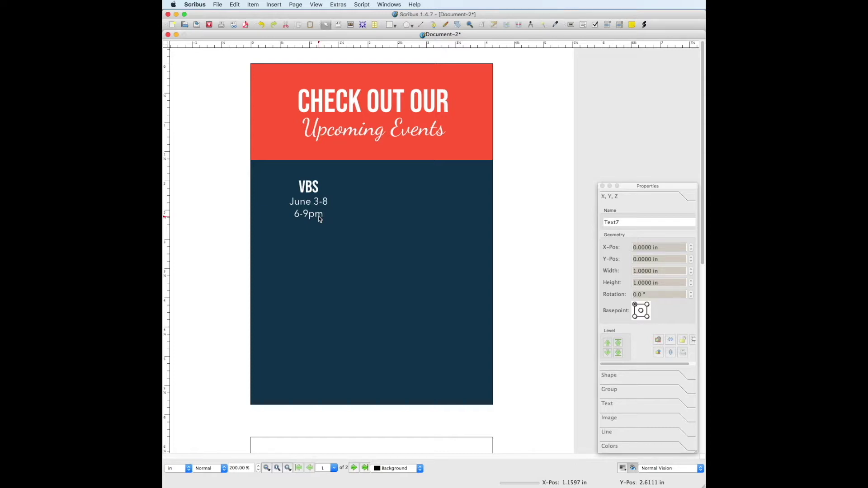
- Copy and paste the VBS event frame, and move the copy to the right half
left_click(311, 216)
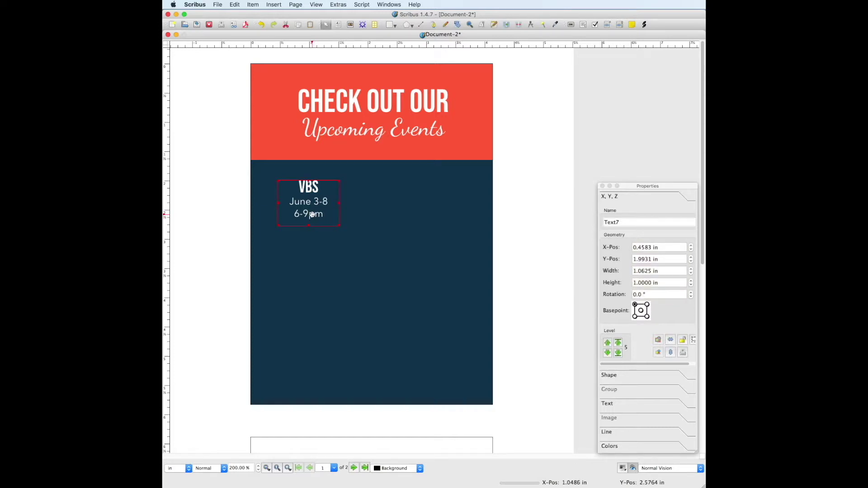
key("super+c")
right_click(312, 215)
left_click(360, 363)
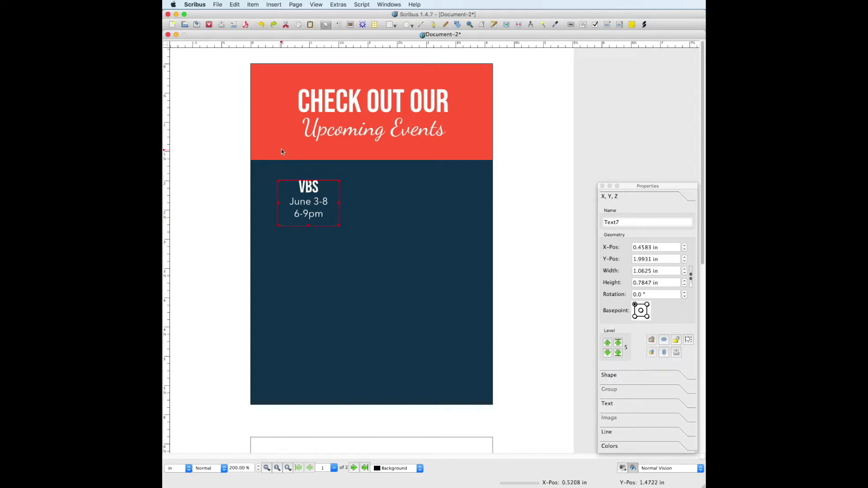
left_click(234, 4)
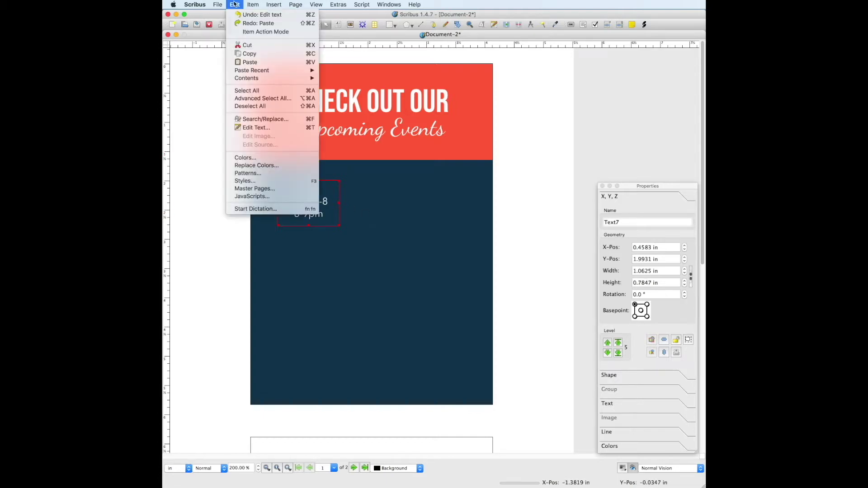
left_click(247, 68)
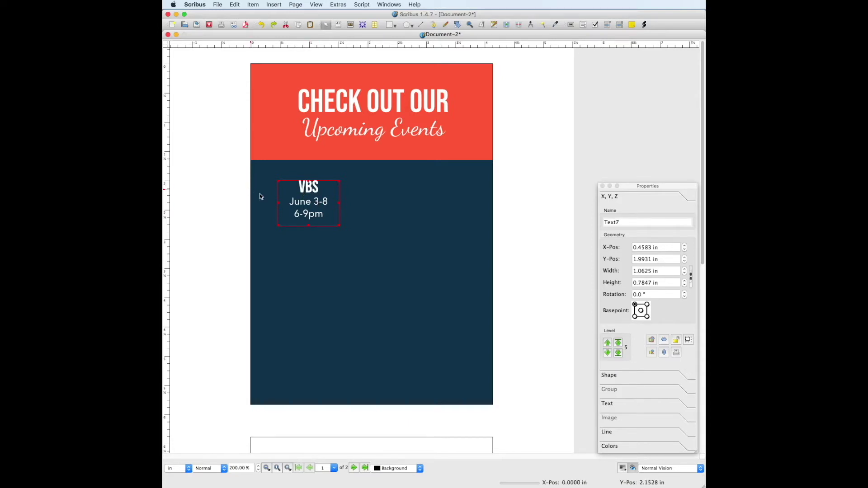
left_click(318, 202)
left_click_drag(318, 202, 434, 204)
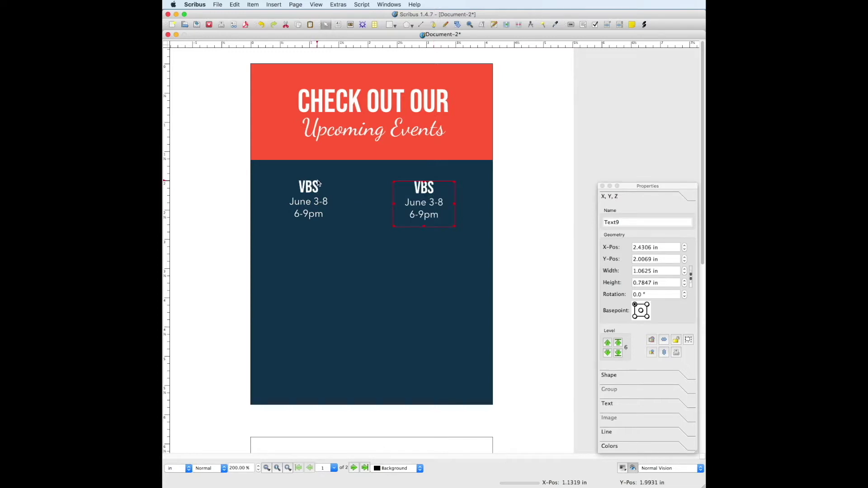
- Duplicate the pair of event frames downward into a second and third row
left_click_drag(318, 189, 323, 206)
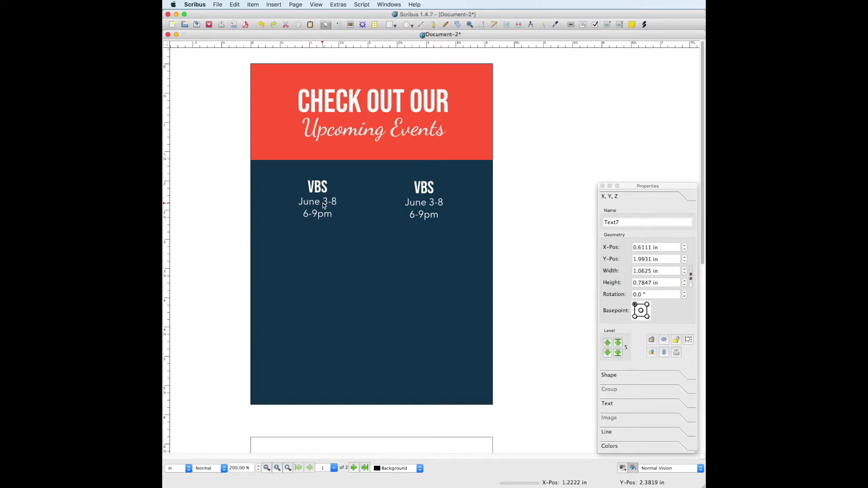
left_click(422, 204, "shift")
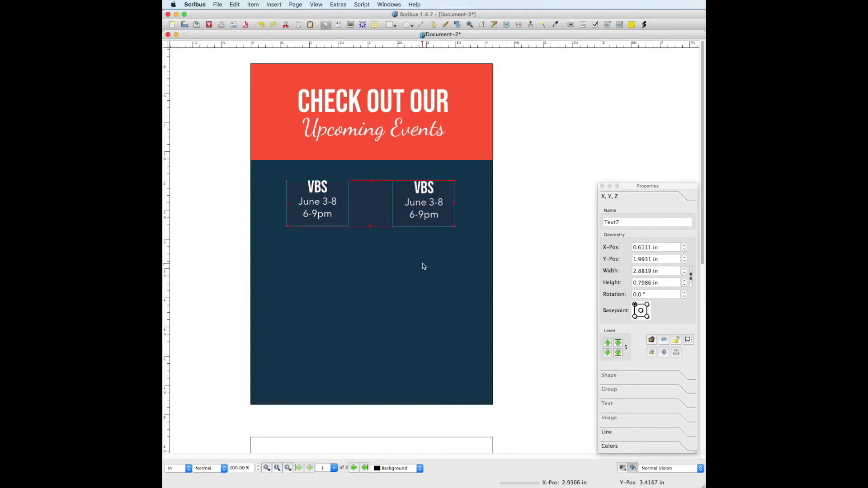
left_click_drag(428, 217, 430, 264)
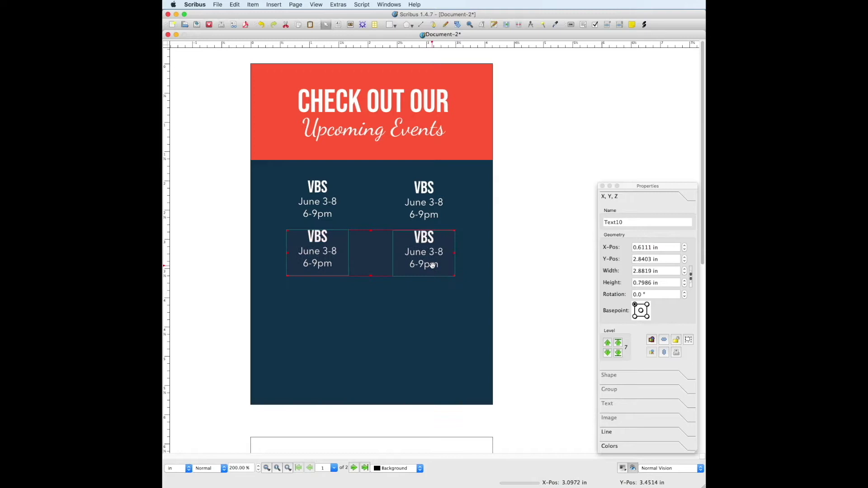
left_click(546, 236)
left_click(328, 251)
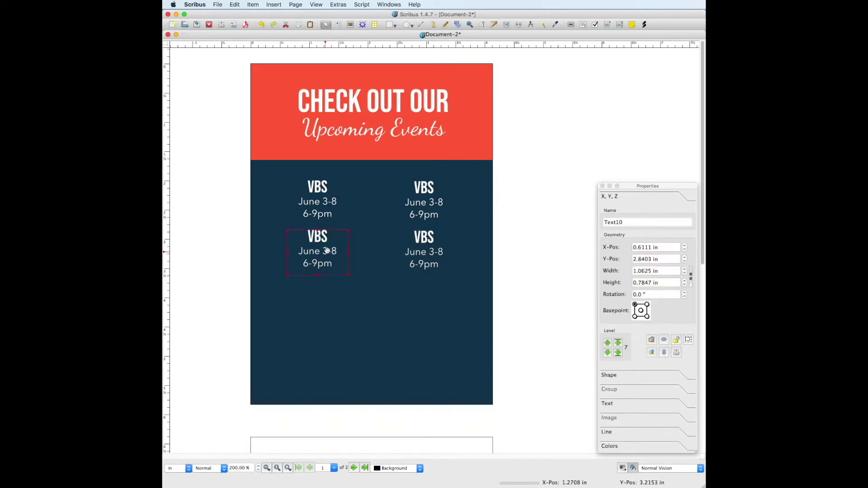
left_click_drag(427, 261, 428, 311)
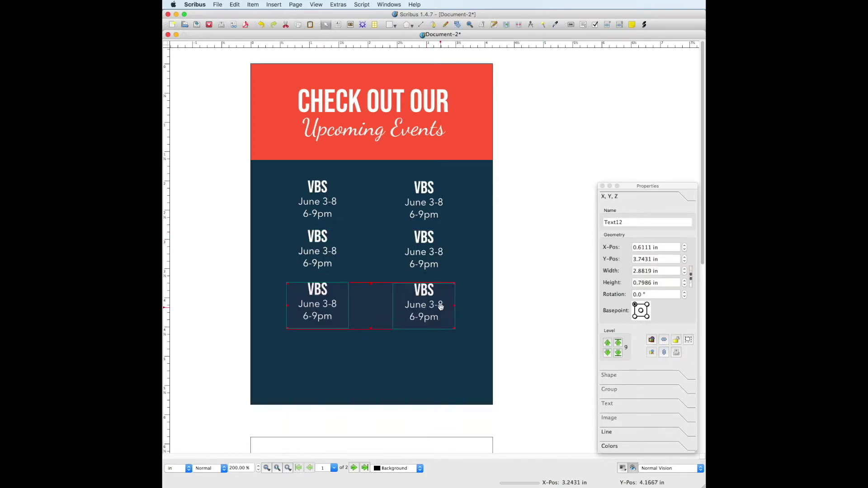
- Replace the top-right VBS title with BLOOD DRIVE, styled like the other titles
left_click(424, 191)
double_click(424, 191)
double_click(425, 190)
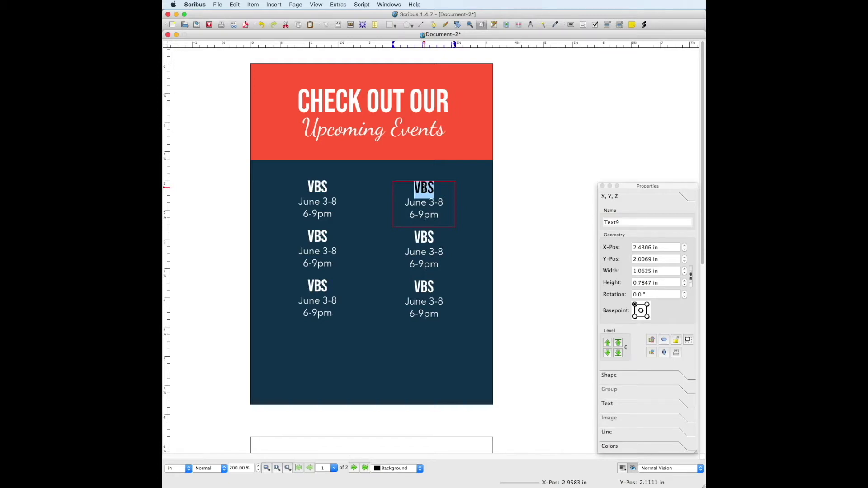
key("BackSpace")
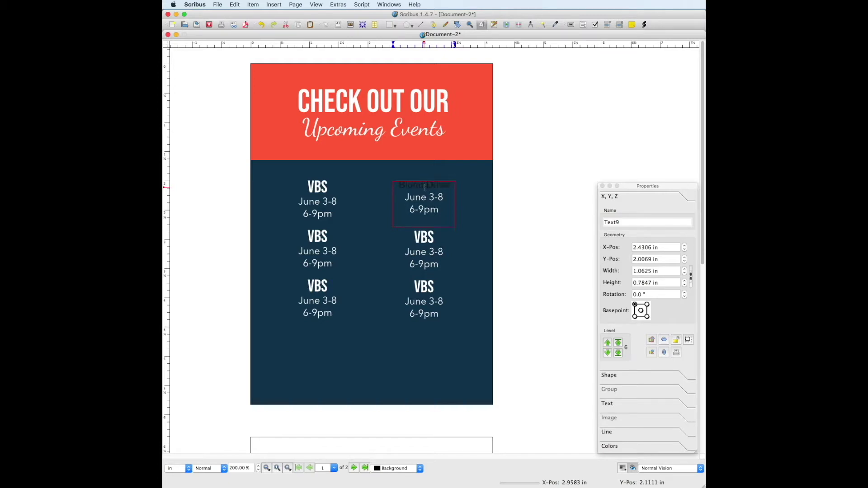
key("super+v")
key("Right")
left_click_drag(444, 185, 381, 183)
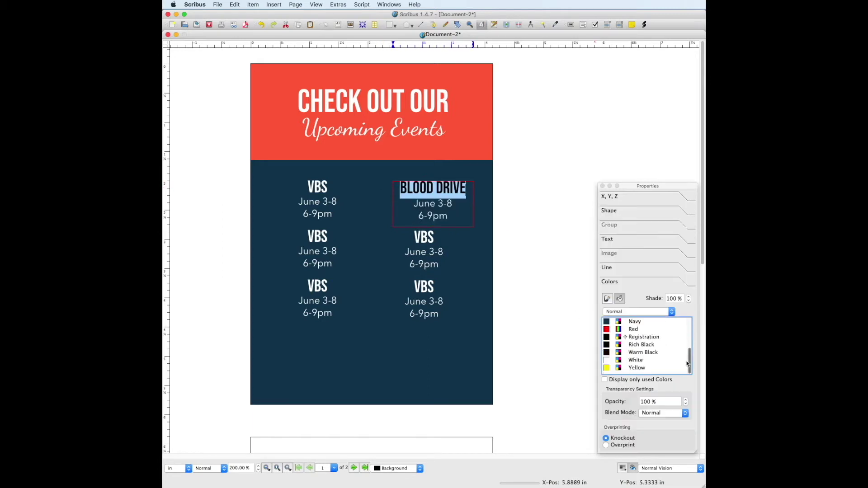
left_click(634, 322)
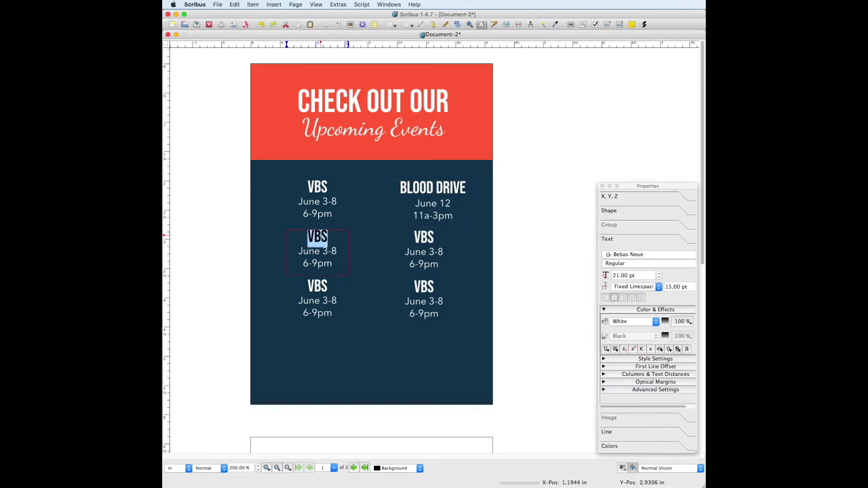
- Enter FIREWORKS OF FAITH, July 4 5pm until 9pm, and begin the SUMMER FESTIVAL listing
type("FIREWORKS")
type("aith")
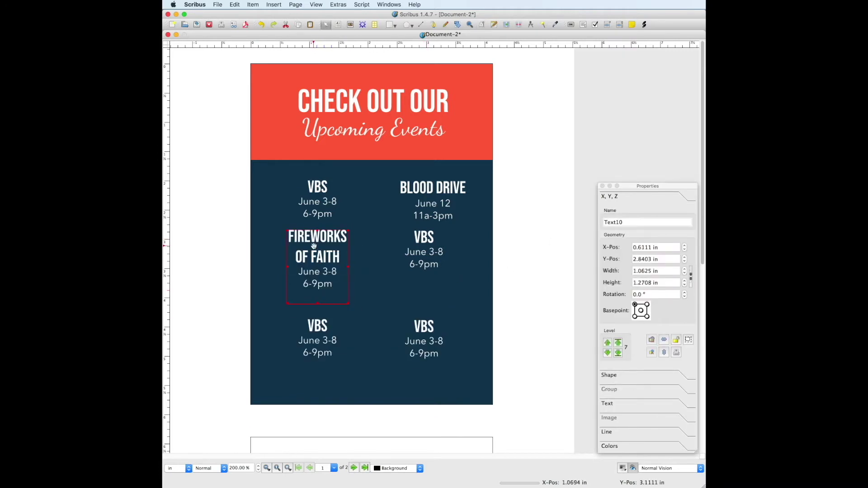
left_click_drag(331, 257, 330, 263)
type("July 4 5p- until9pm")
double_click(423, 244)
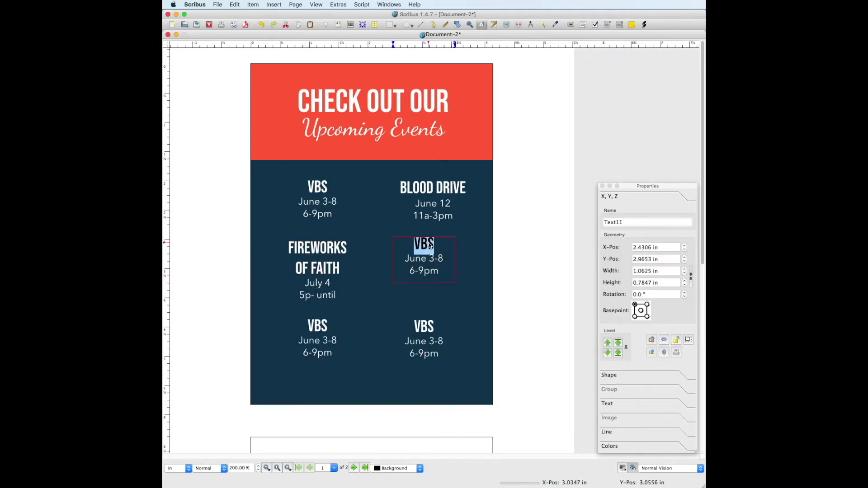
type("SUMMER FS")
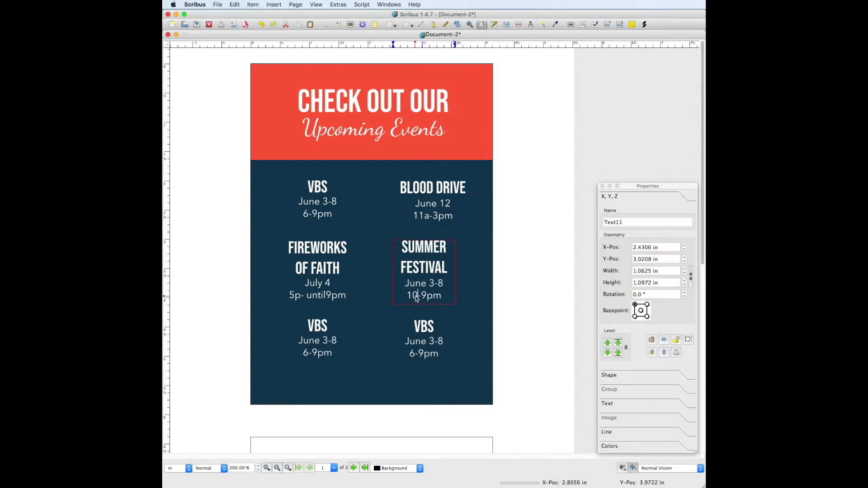
left_click_drag(436, 283, 446, 283)
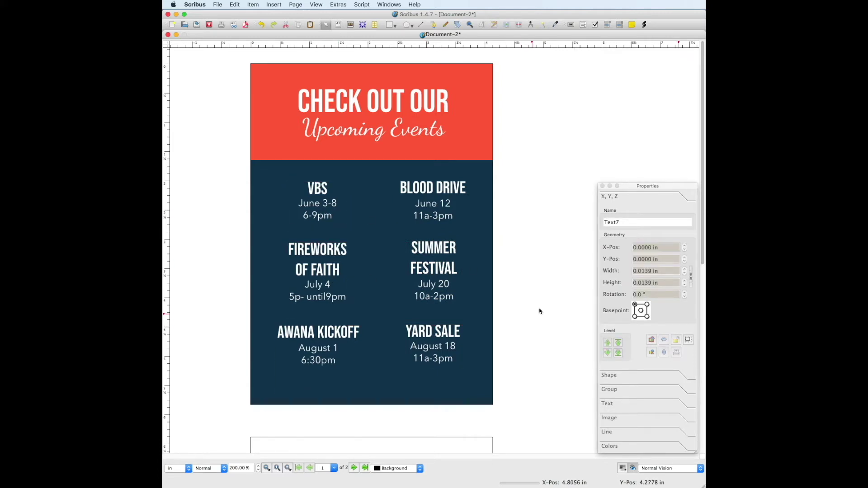
- Draw a rectangle covering the whole of page 2 edge to edge
left_click_drag(703, 146, 699, 335)
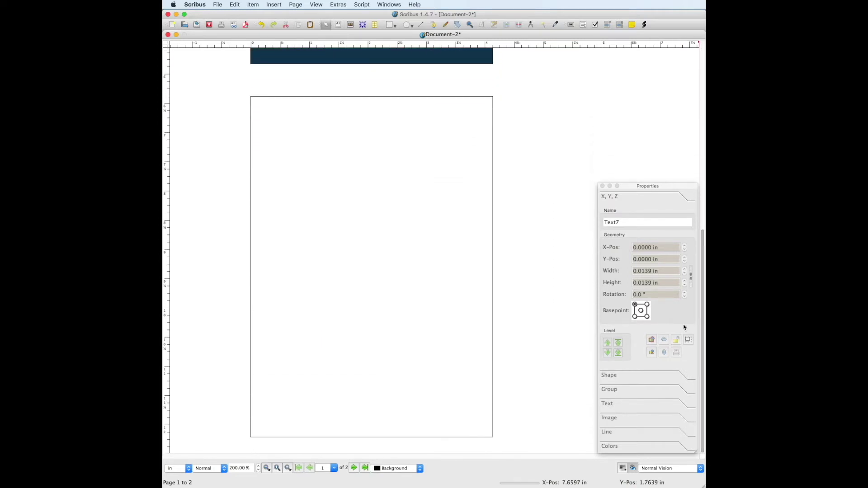
left_click(389, 24)
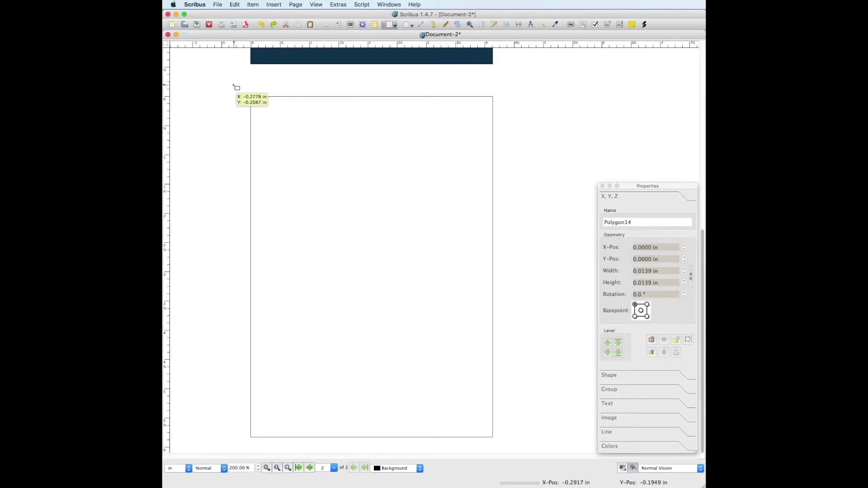
left_click_drag(251, 96, 493, 440)
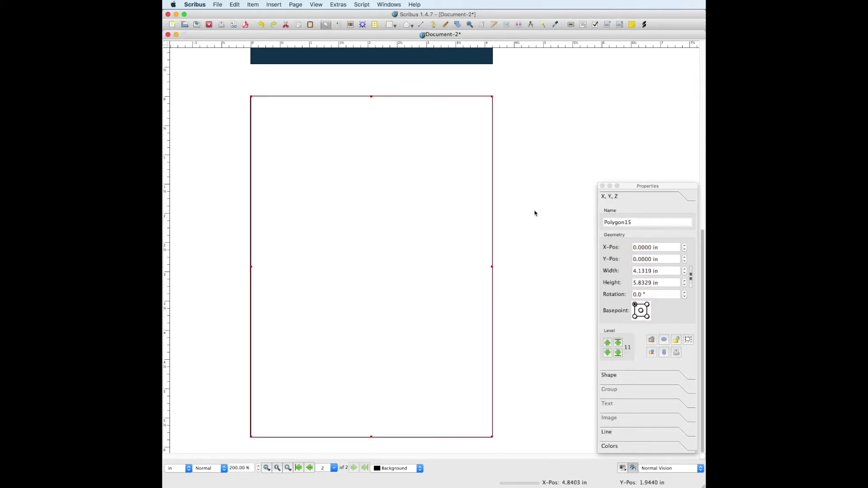
- Give the rectangle no outline and a Navy fill
left_click(614, 446)
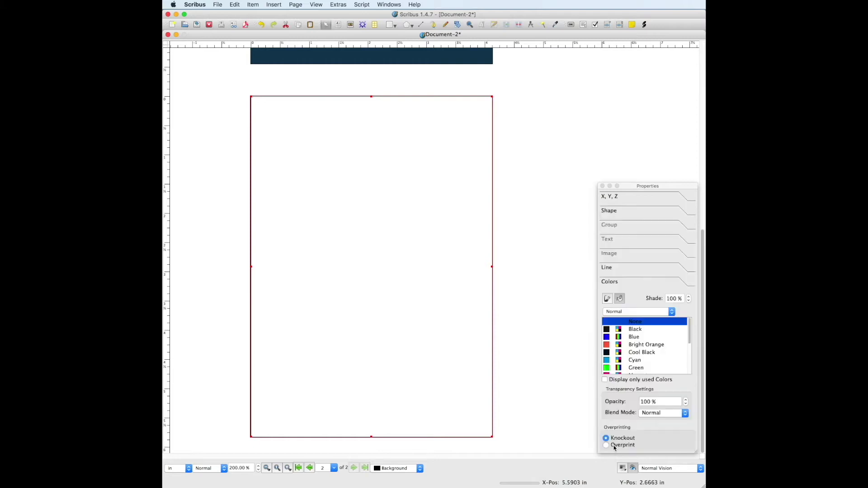
left_click(608, 299)
left_click(638, 312)
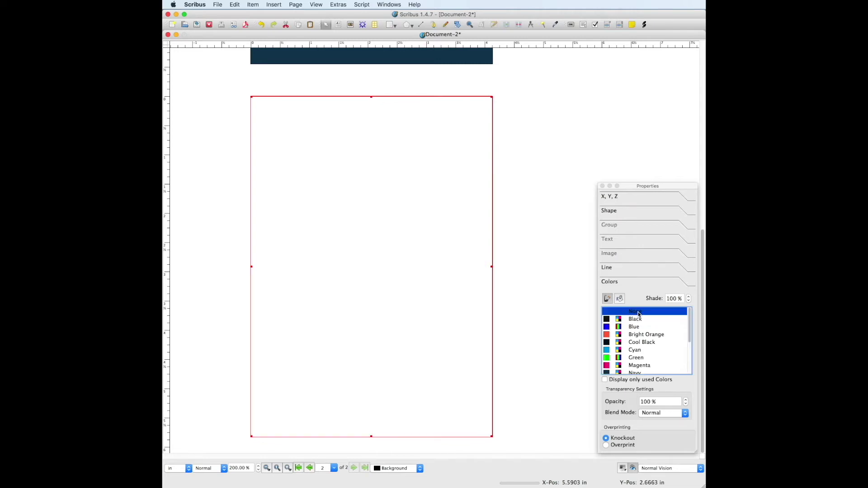
left_click(620, 300)
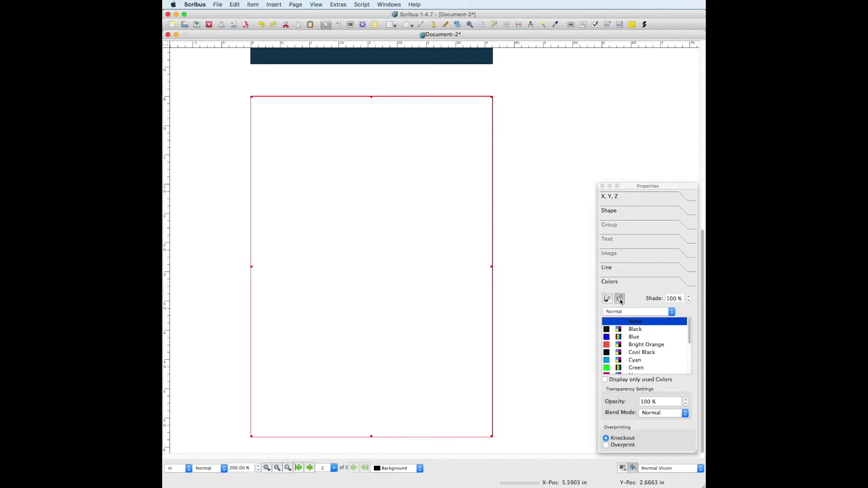
left_click(689, 333)
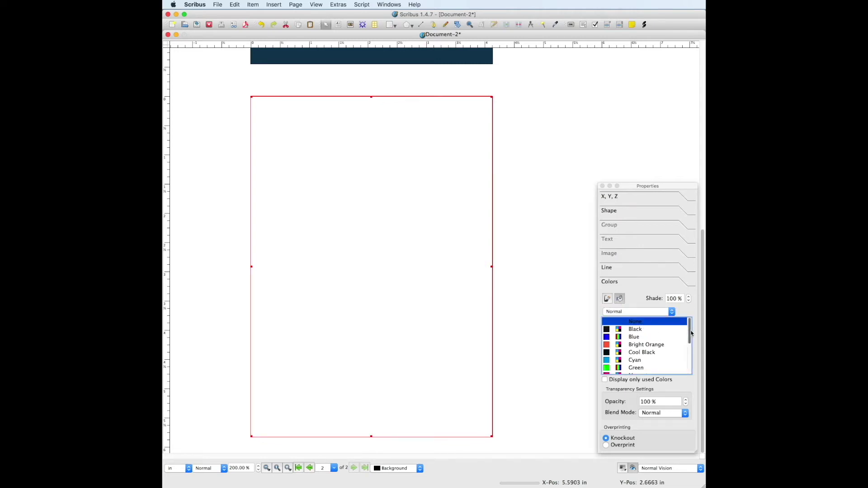
left_click_drag(690, 333, 689, 356)
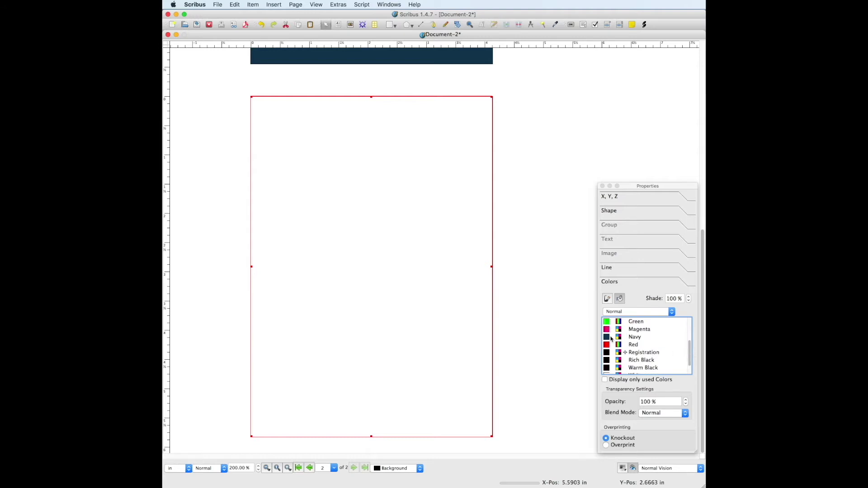
left_click(633, 338)
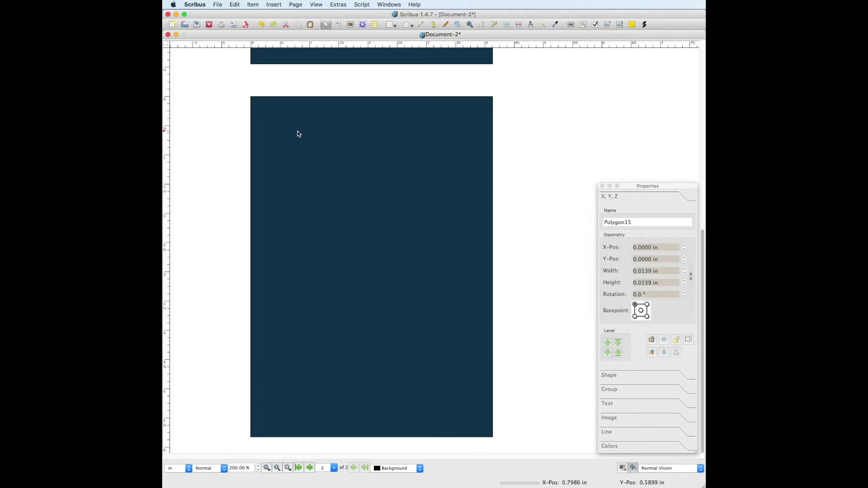
left_click(336, 25)
- Draw a text frame near the top of page 2 and type CONTACT
left_click_drag(305, 124, 454, 210)
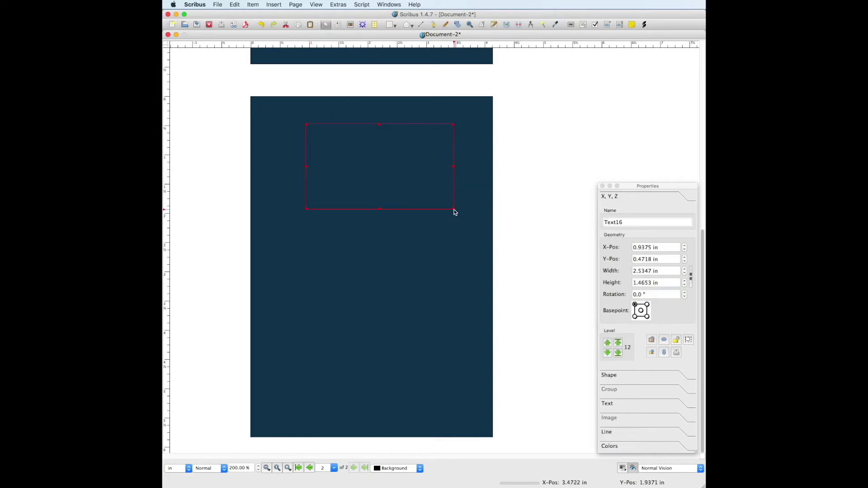
double_click(368, 176)
type("CONTA")
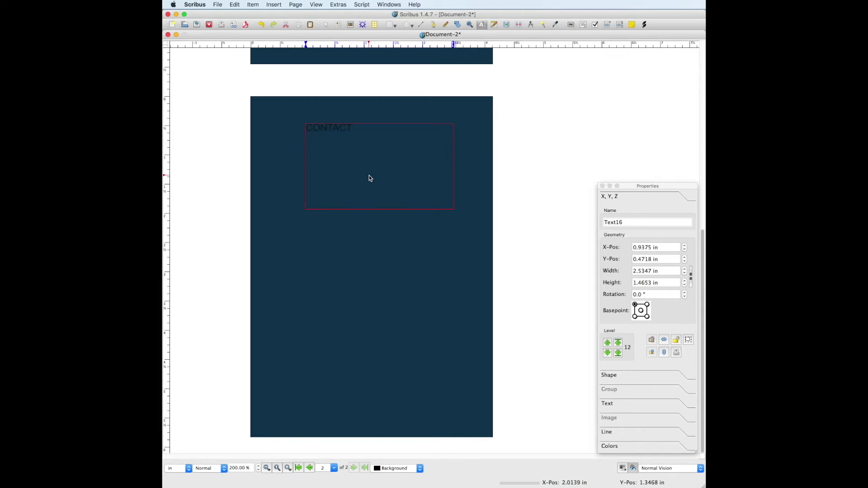
type("CT")
key("super+a")
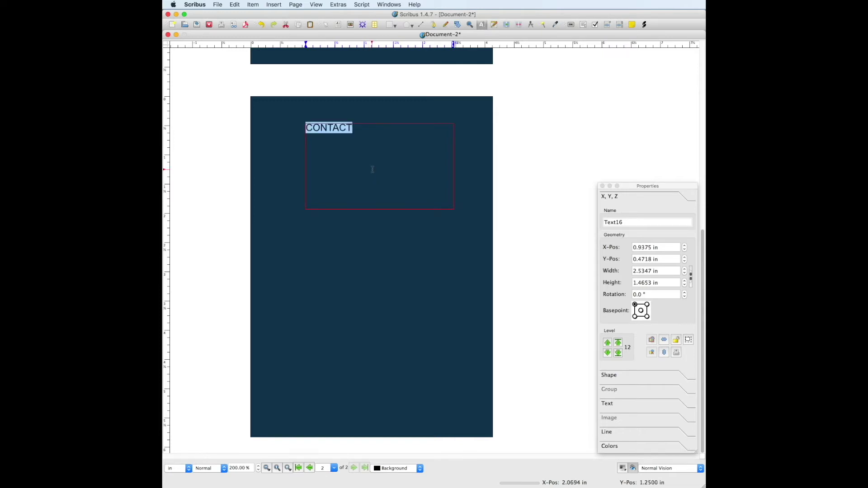
- Format CONTACT in Bebas Neue at 40 pt with White text colour
left_click(608, 404)
left_click(641, 255)
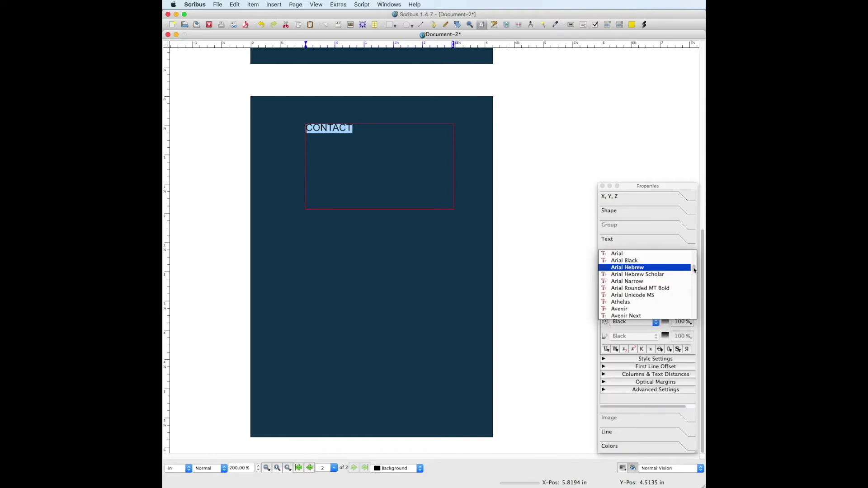
scroll(694, 274, "down", 10)
scroll(695, 274, "up", 5)
scroll(696, 273, "up", 3)
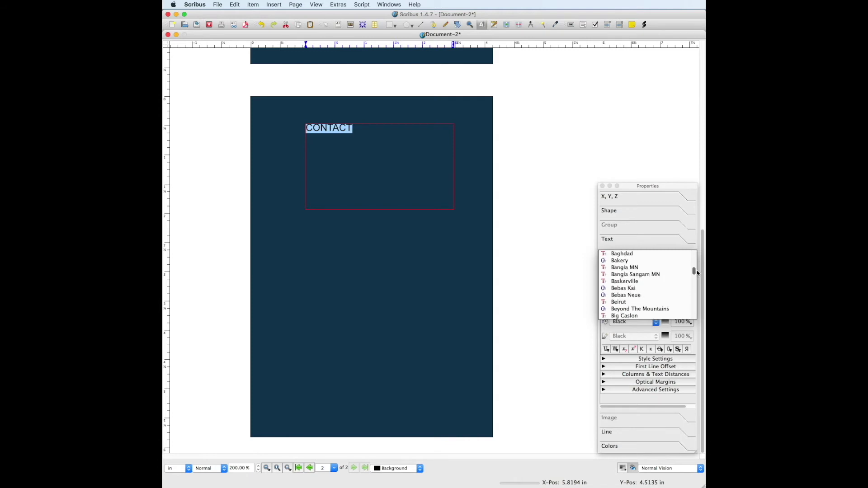
left_click(633, 292)
type("40")
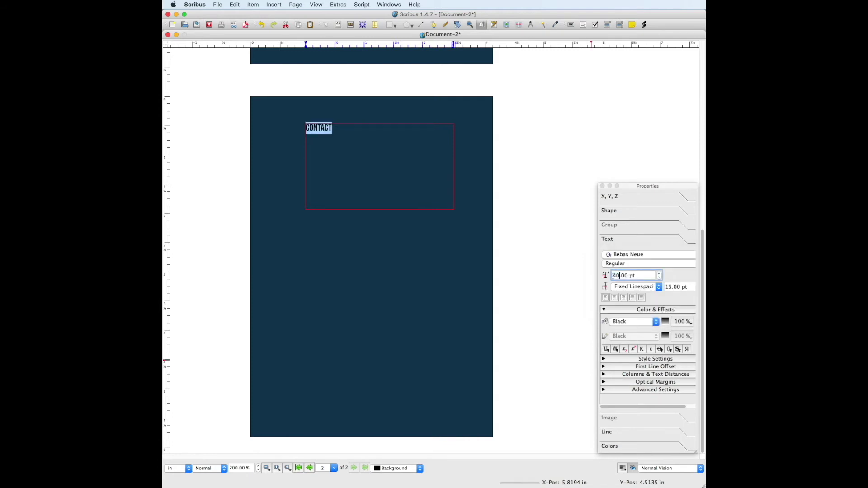
left_click(634, 321)
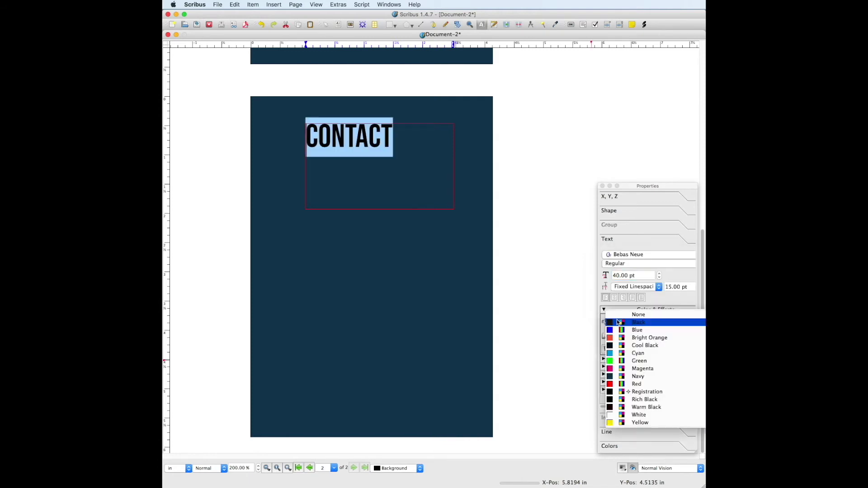
left_click(641, 413)
- Move the CONTACT heading to the top centre of the back page
key("Escape")
left_click_drag(376, 142, 397, 149)
left_click(568, 149)
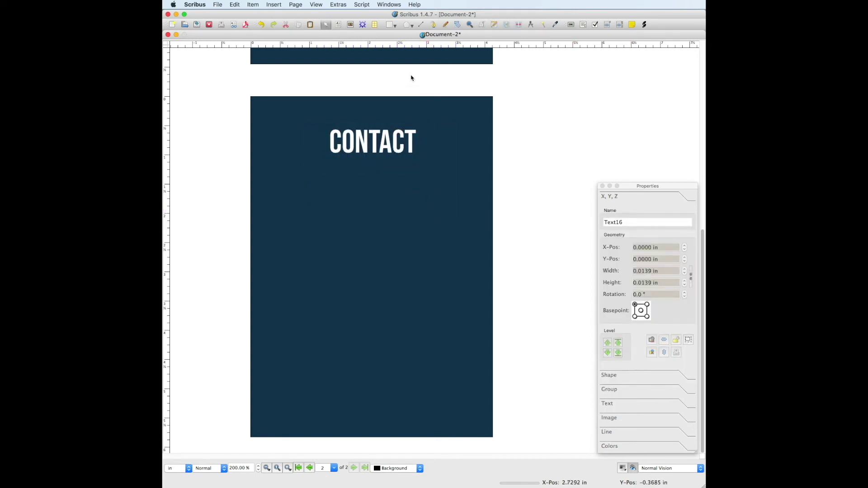
left_click(338, 25)
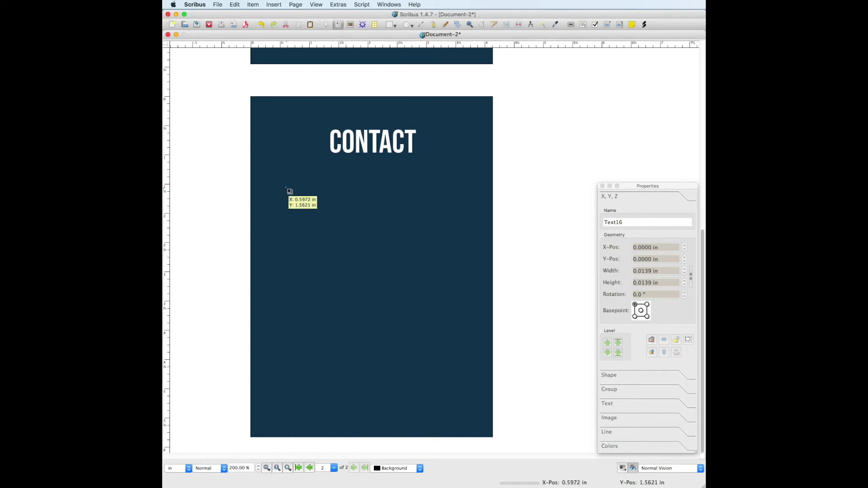
- Add a text frame below CONTACT with the street address, city line, phone number and simplychurch.com
left_click_drag(292, 184, 456, 294)
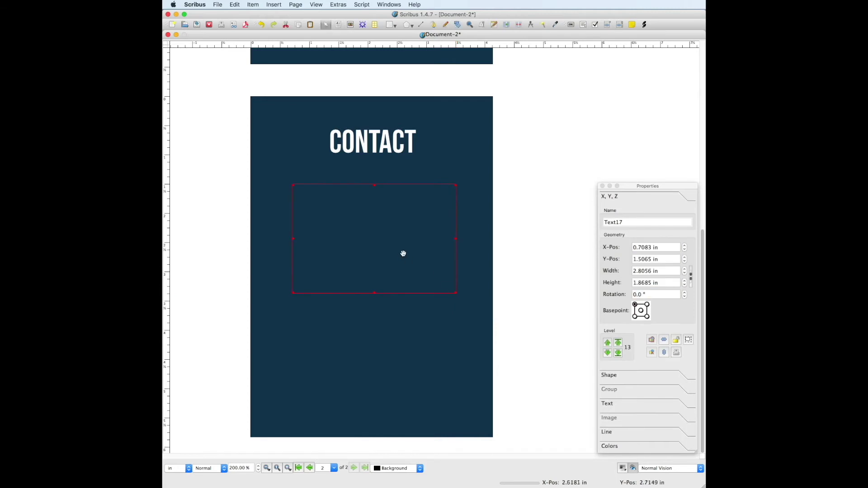
type("111 Church Street")
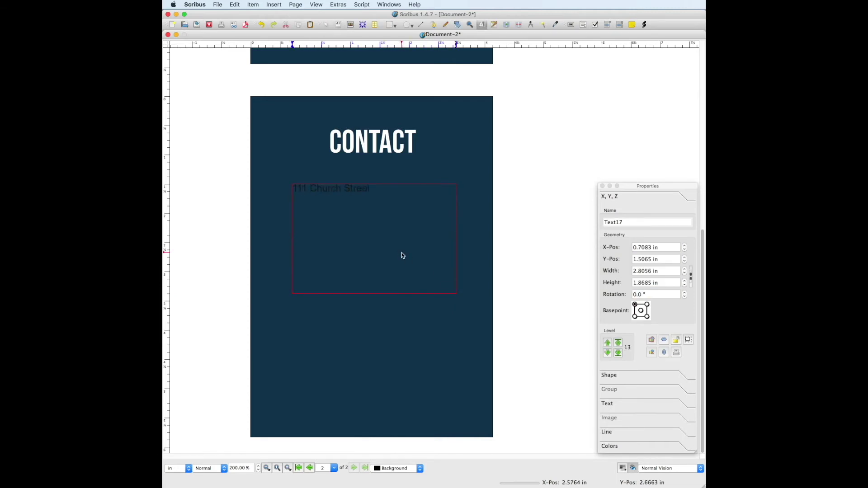
key("Return")
type("City, State 11111")
key("Return")
type("555-555-5555")
key("Return")
key("Return")
type("simplychurch.com")
left_click_drag(398, 241, 293, 189)
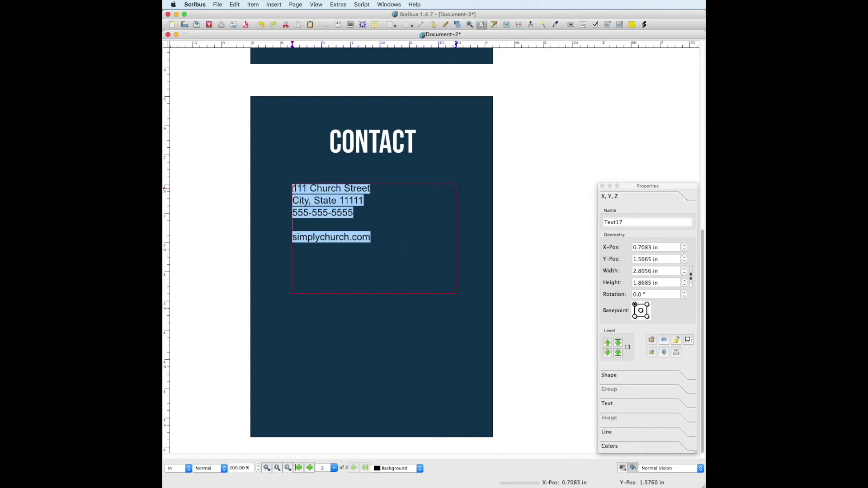
- Set the contact details in Avenir Next 19 pt, coloured White
left_click(608, 403)
left_click(631, 256)
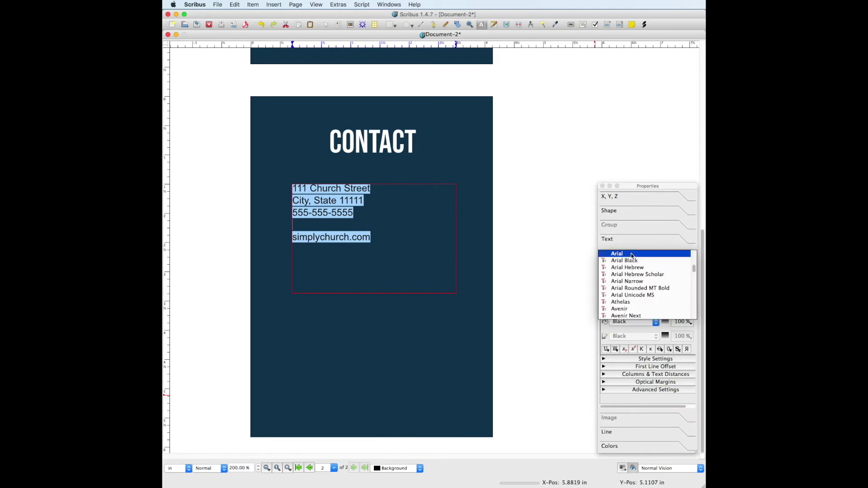
left_click(637, 316)
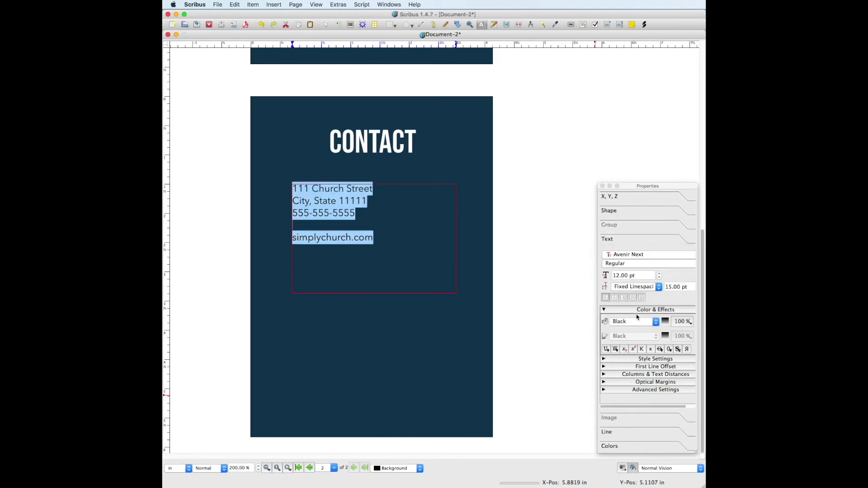
left_click(616, 276)
type("19")
left_click(632, 322)
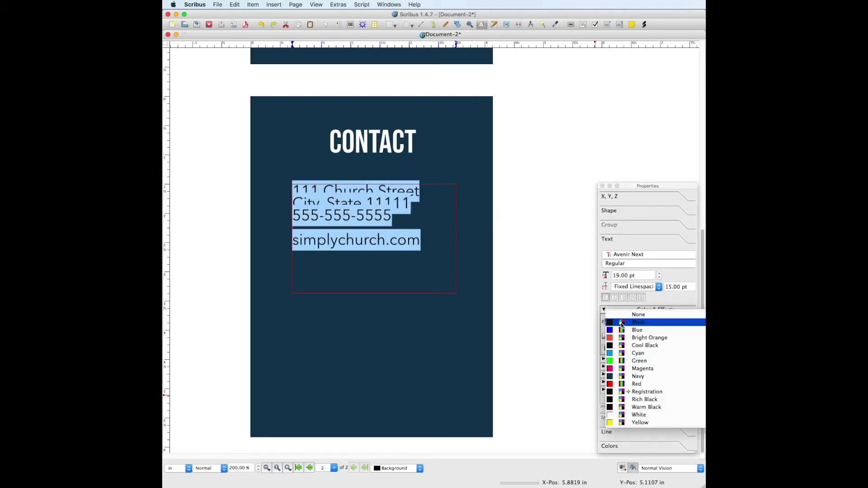
left_click(632, 416)
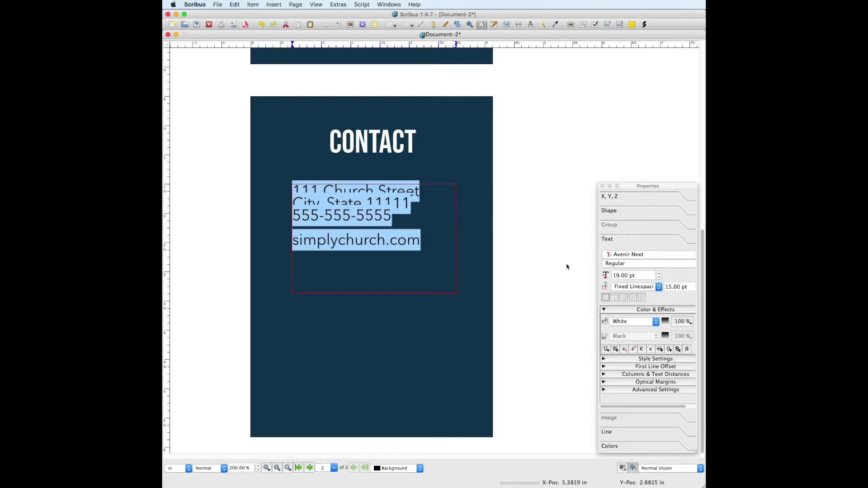
- Give the address automatic line spacing, centre it, and move the block slightly lower
left_click(626, 287)
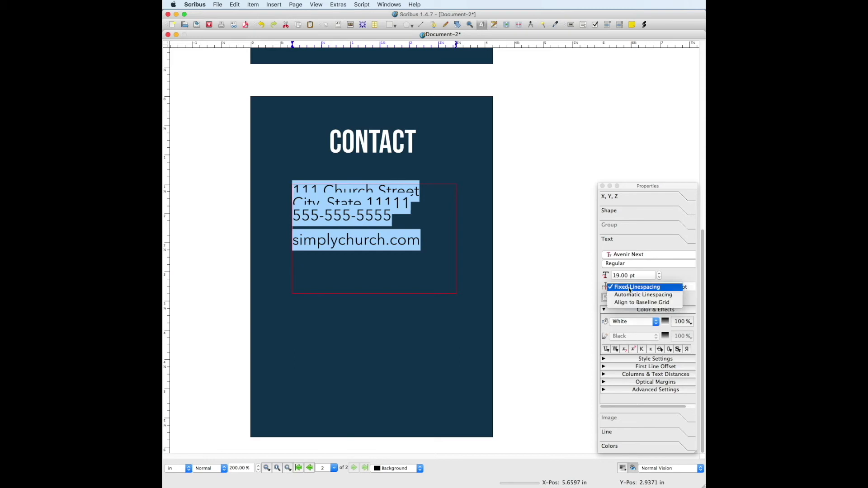
left_click(631, 295)
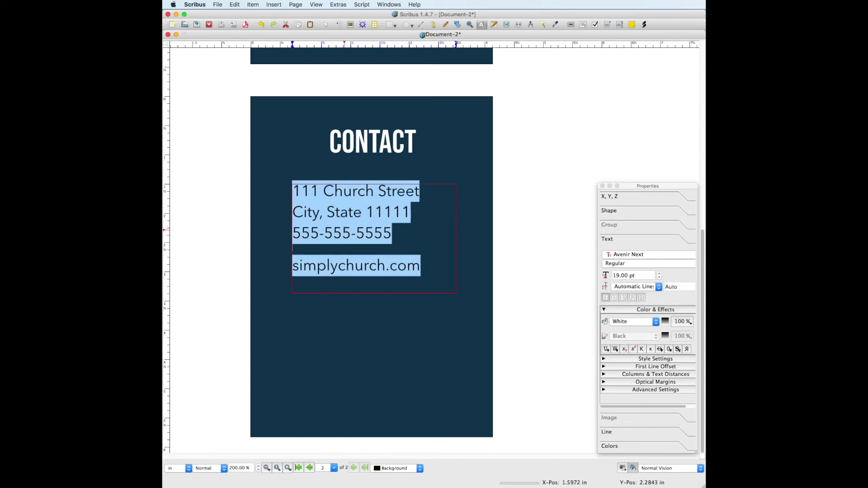
left_click(614, 297)
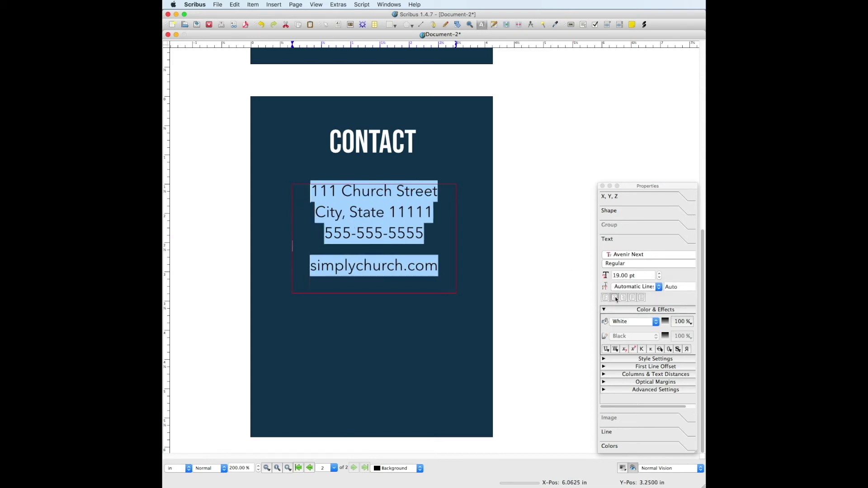
key("Escape")
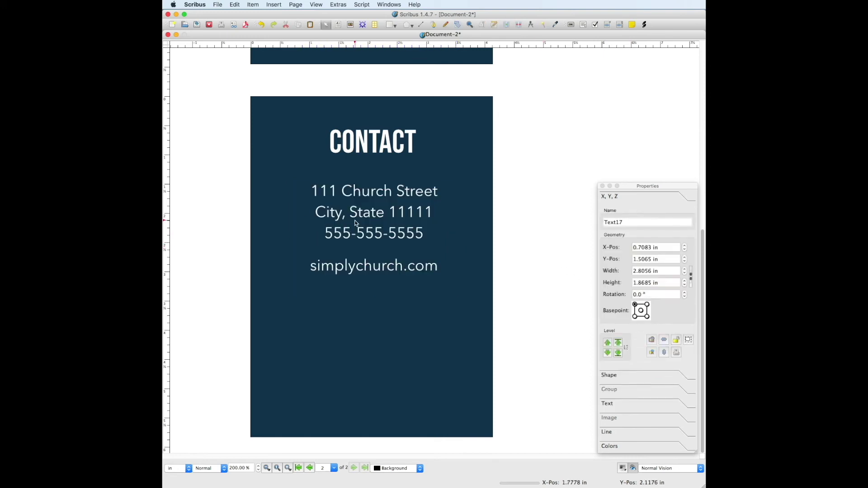
left_click_drag(356, 222, 358, 228)
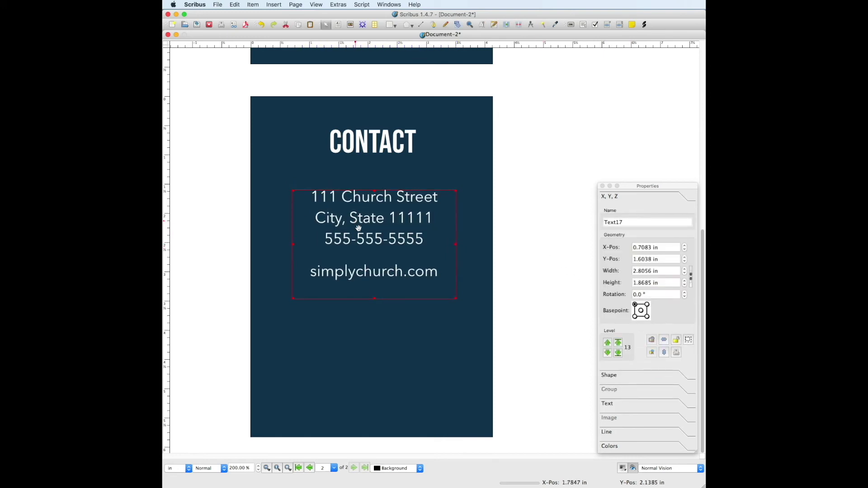
left_click(472, 187)
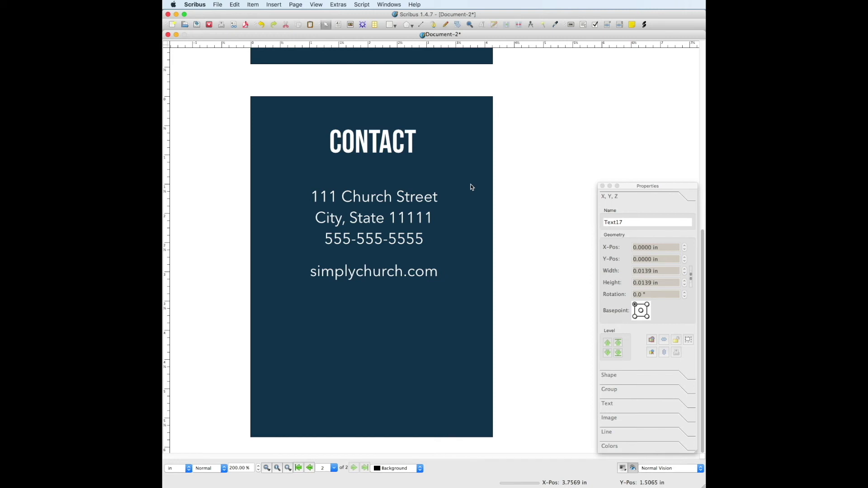
- Draw an image frame below the address and load simplywhite.png into it
left_click(351, 23)
left_click_drag(312, 327, 437, 389)
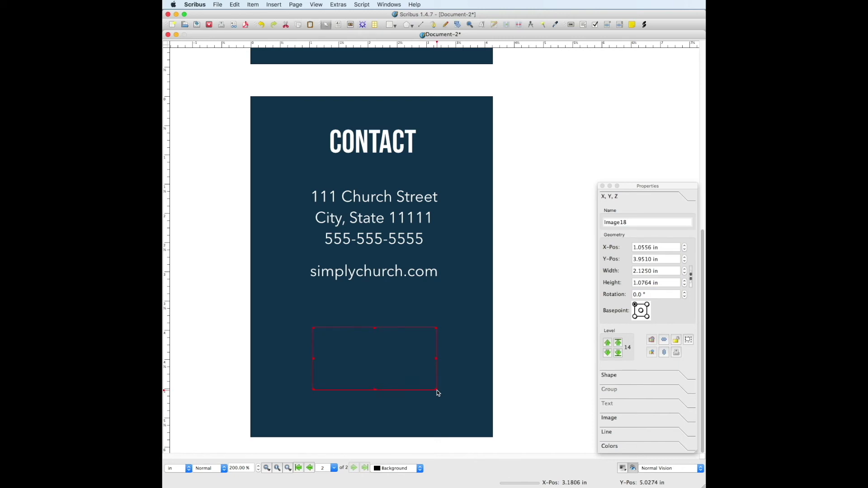
right_click(372, 356)
left_click(391, 385)
left_click(371, 222)
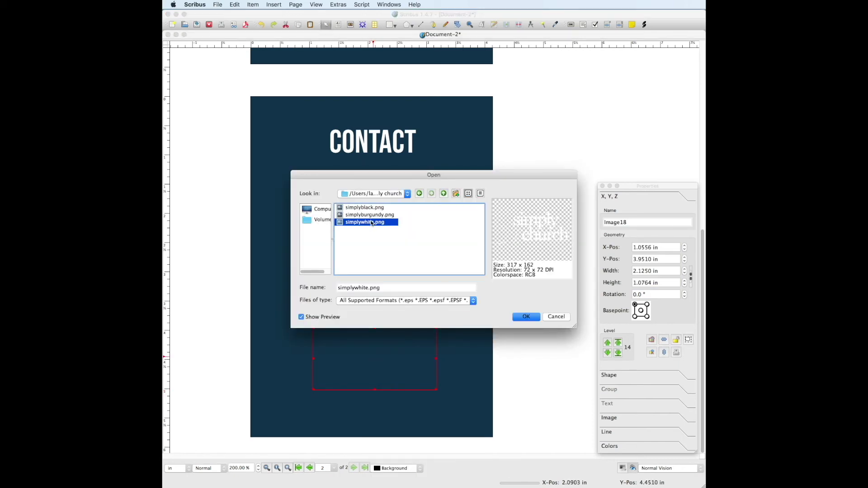
left_click(525, 317)
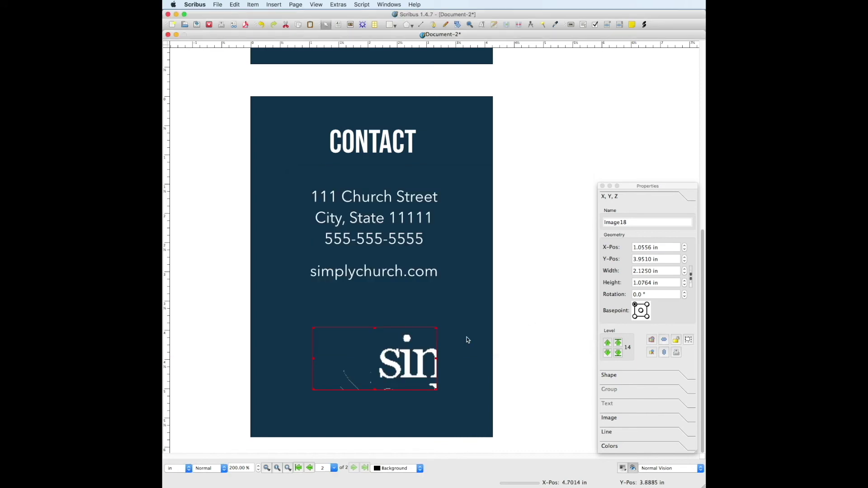
- Scale the logo to 50% in both X-Scale and Y-Scale
double_click(392, 359)
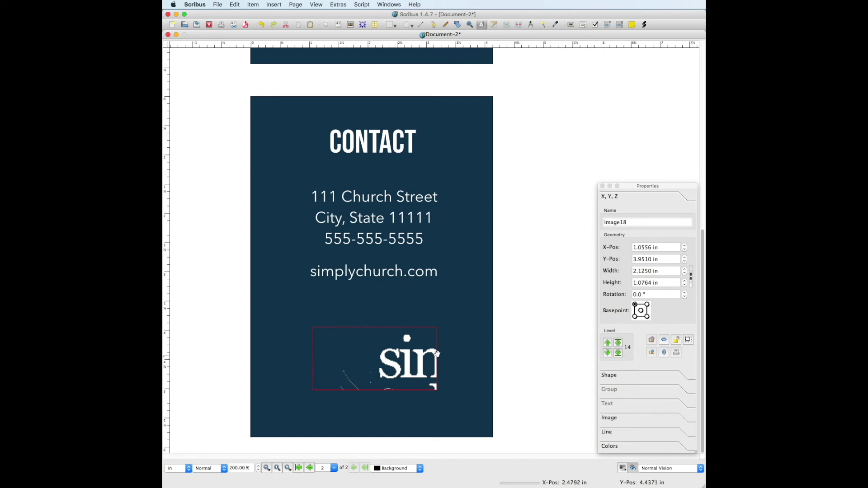
left_click(610, 418)
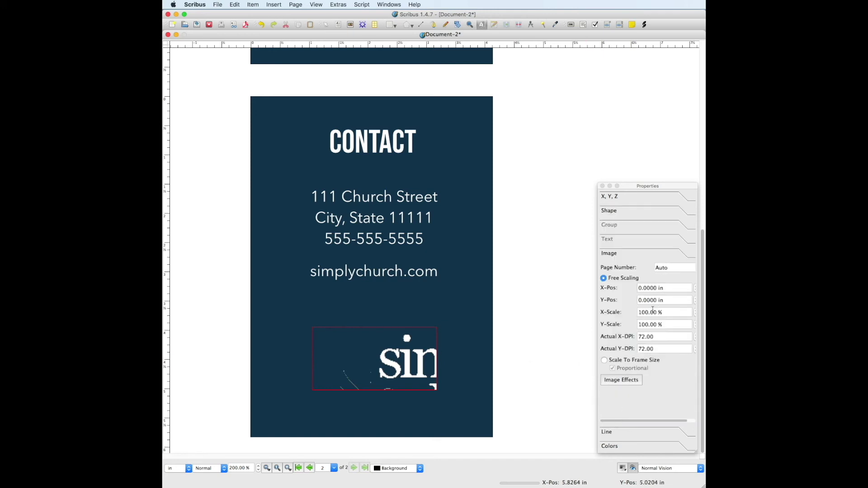
left_click_drag(638, 313, 643, 312)
type("5")
left_click(644, 325)
triple_click(644, 326)
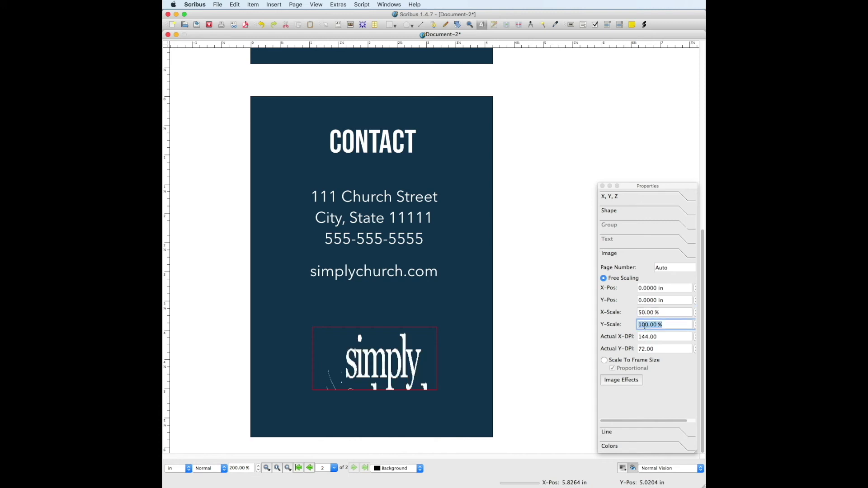
left_click(645, 325)
key("BackSpace")
key("BackSpace")
type("5")
key("Return")
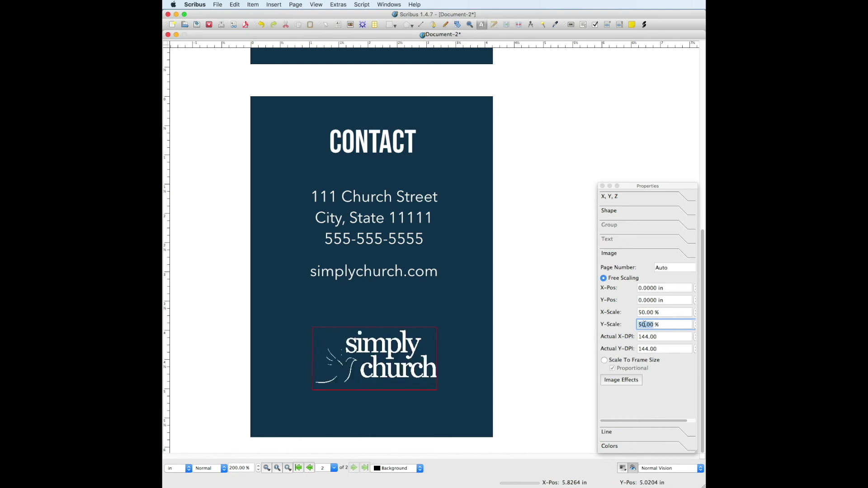
left_click(542, 334)
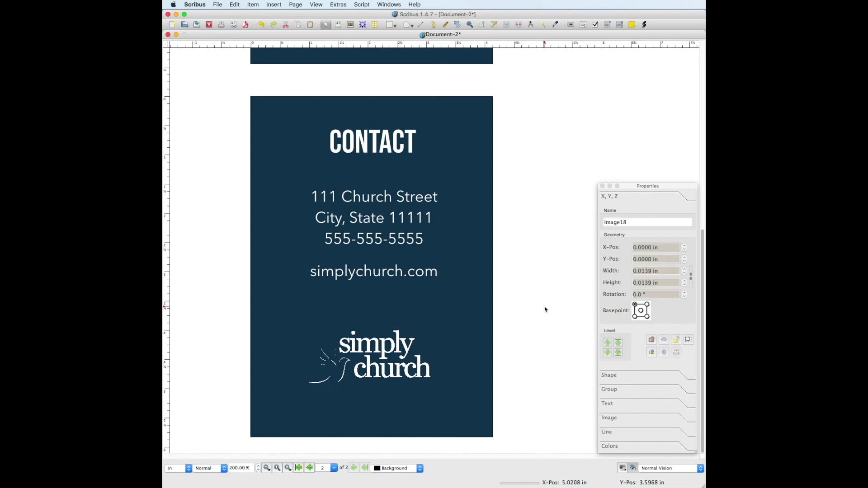
key("super+minus")
- Nudge the address block down one notch, then check the logo and CONTACT frame placement
left_click(264, 303)
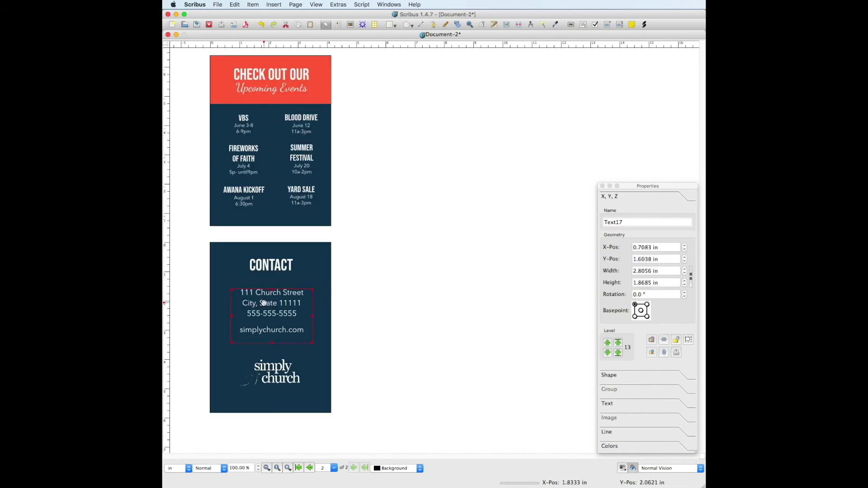
key("Down")
key("Down")
key("Down")
key("Down")
key("Down")
key("Down")
key("Down")
key("Down")
key("Down")
key("Down")
key("Down")
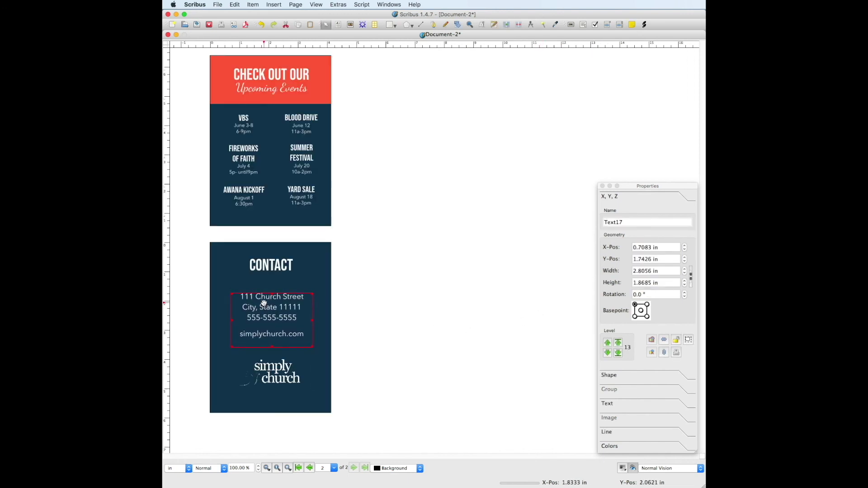
left_click(393, 314)
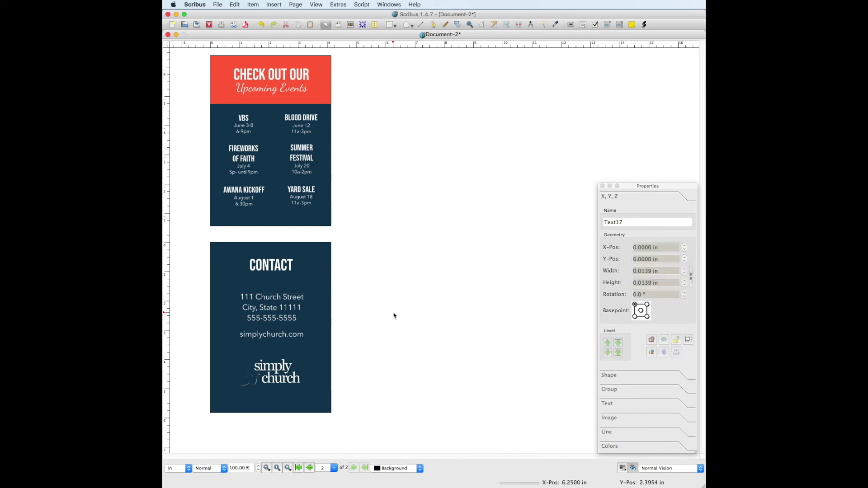
left_click(276, 369)
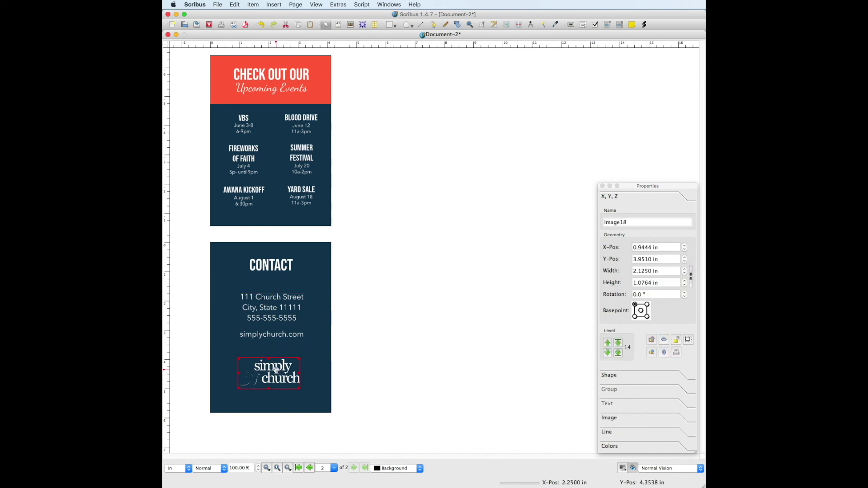
left_click(387, 336)
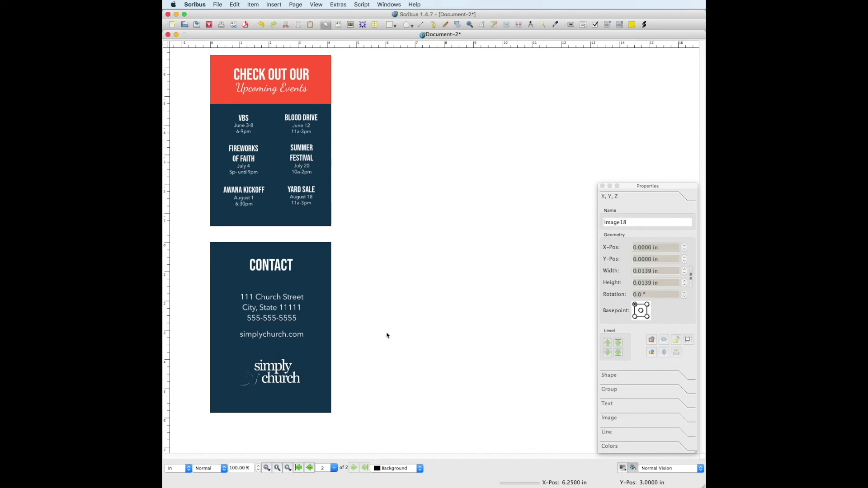
left_click(286, 266)
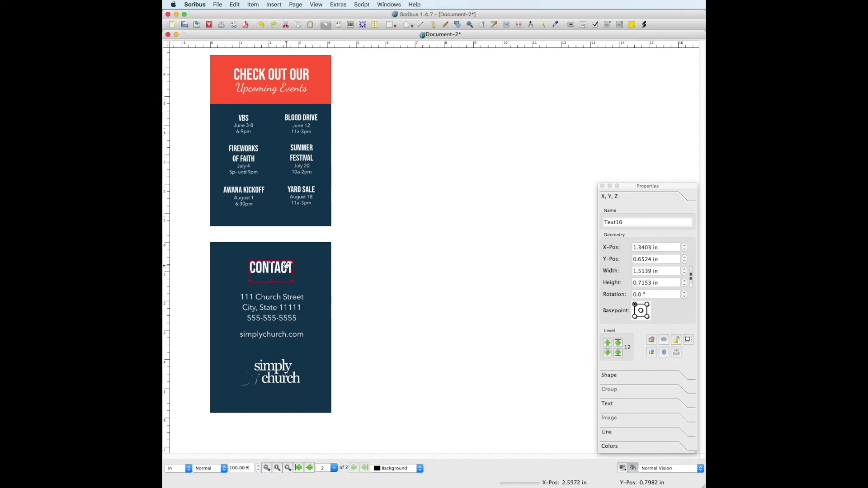
left_click(370, 108)
left_click(218, 5)
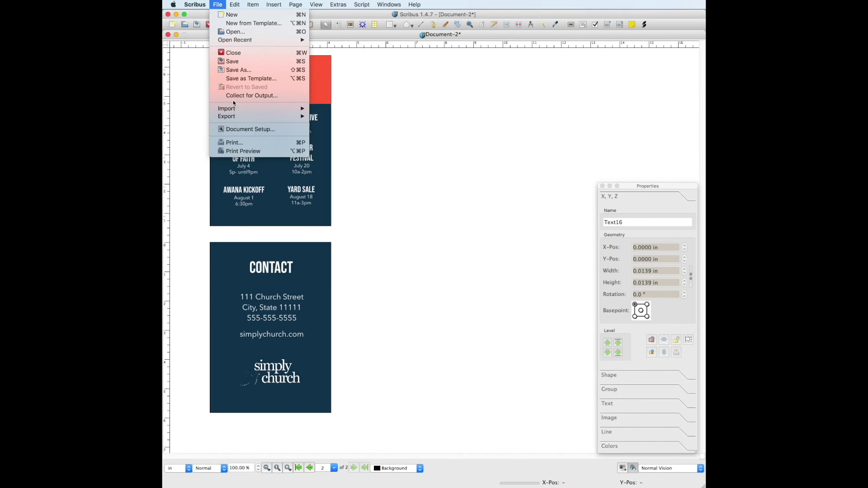
- Save the card under the new name 'events card a6.sla'
left_click(239, 62)
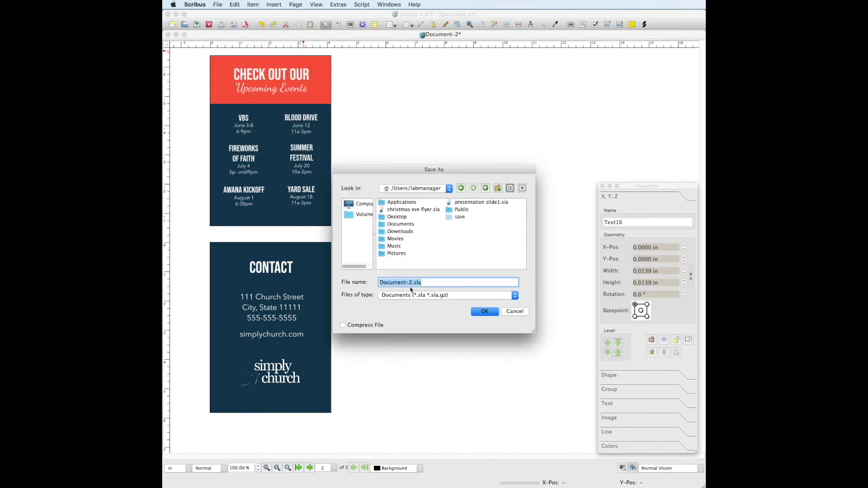
left_click_drag(412, 282, 381, 281)
type("events card a6")
left_click(482, 313)
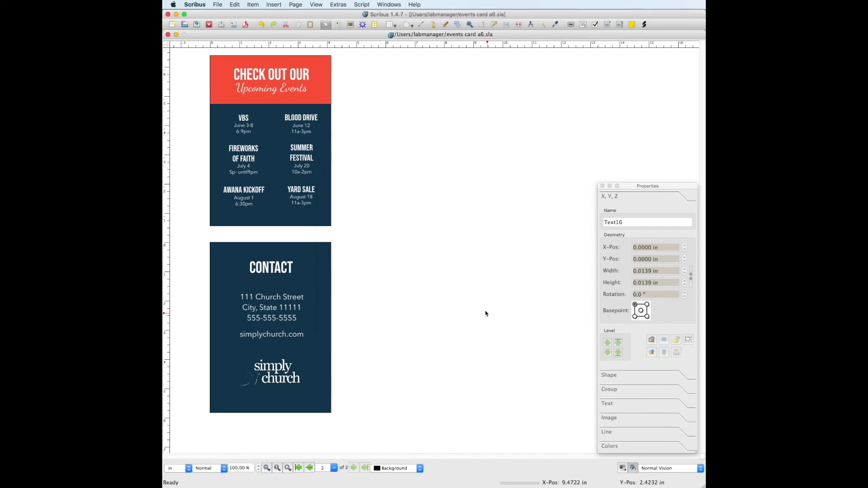